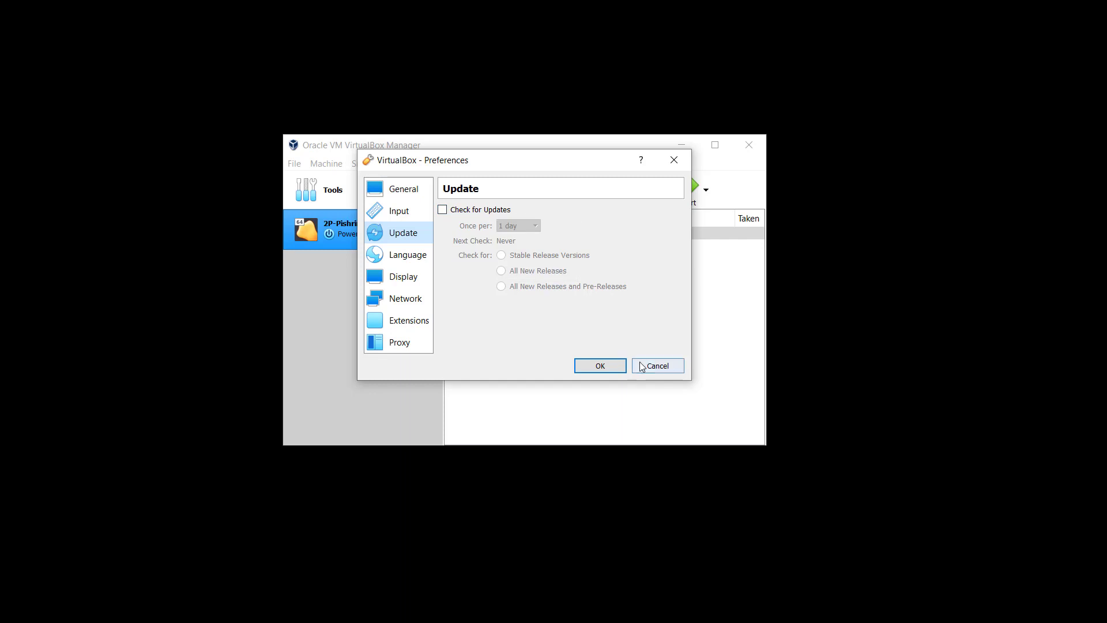
# Dismiss the VirtualBox preferences, read How To Install - ReadMe First.txt through to its end and close it
pyautogui.click(658, 366)
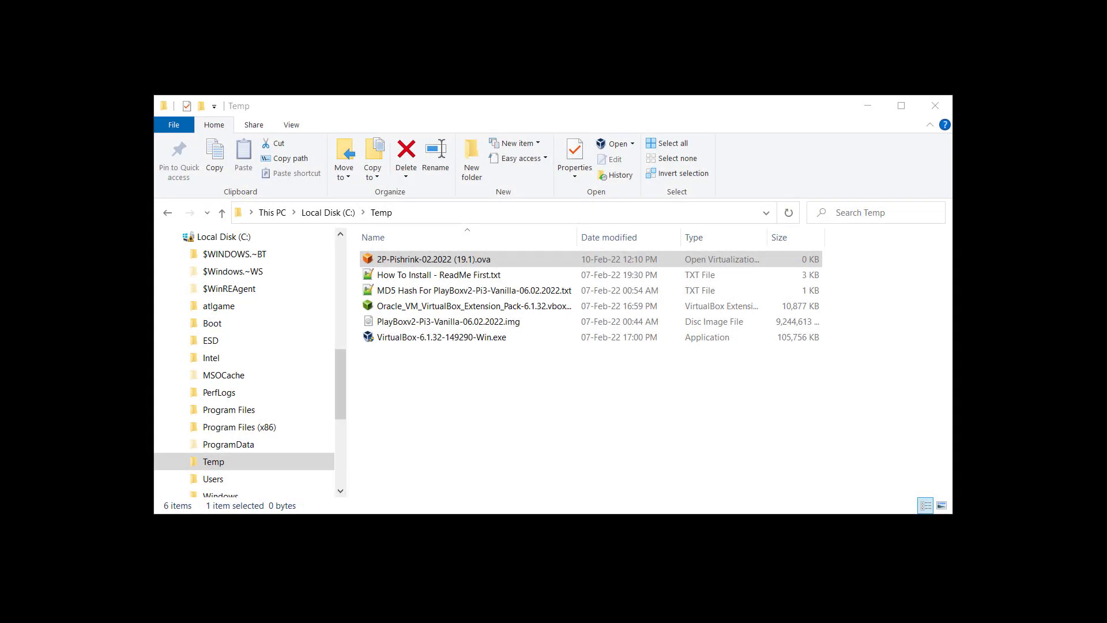
pyautogui.doubleClick(433, 277)
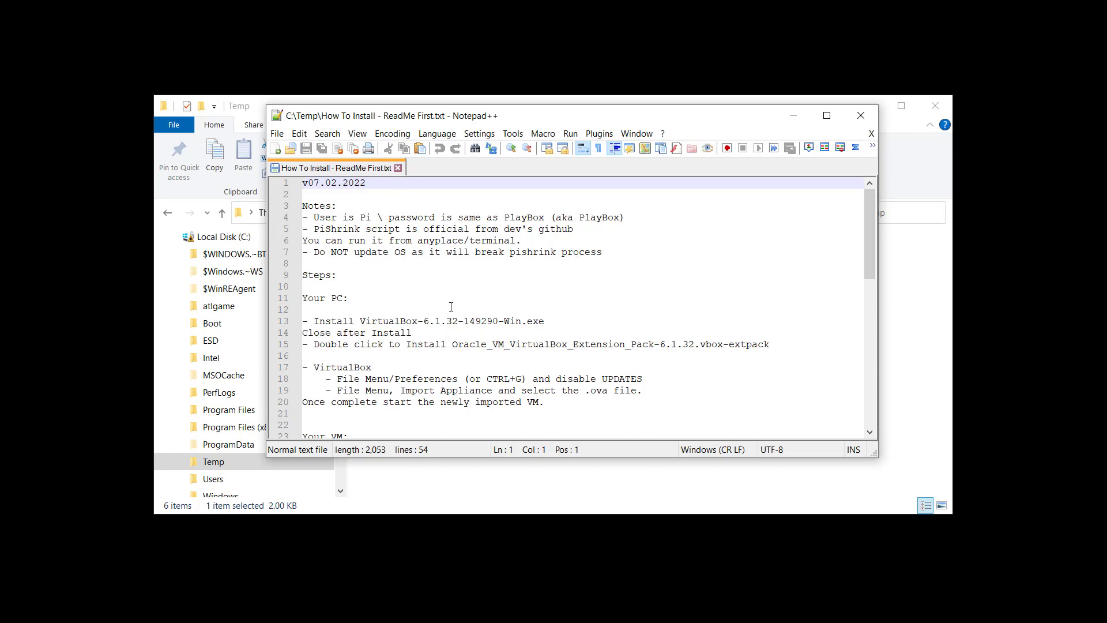
pyautogui.scroll(-1, 437, 322)
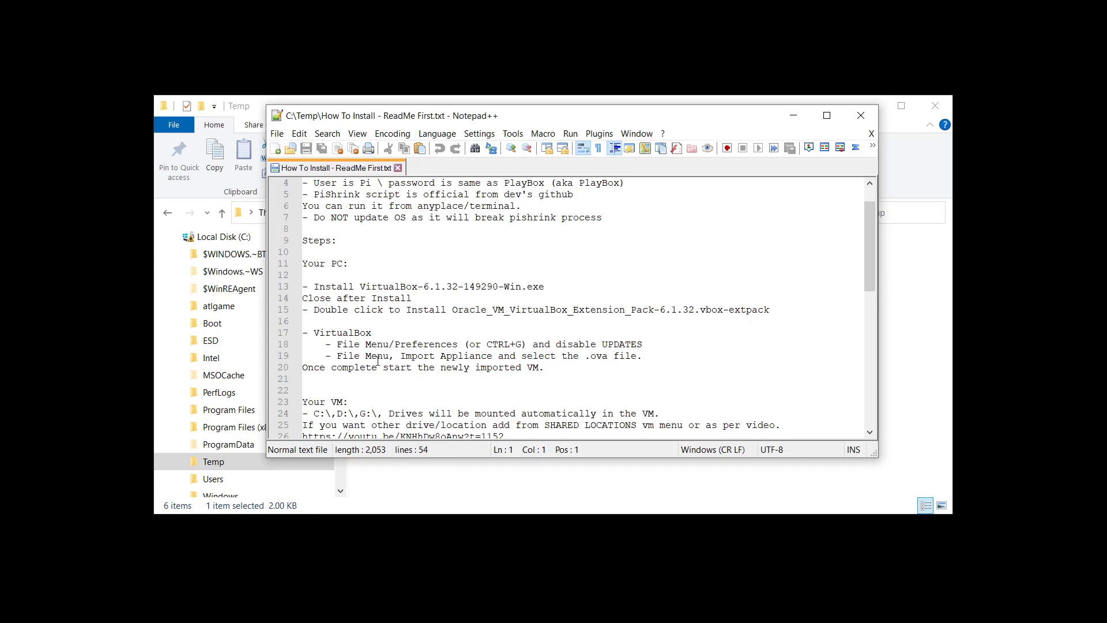
pyautogui.scroll(-2, 545, 383)
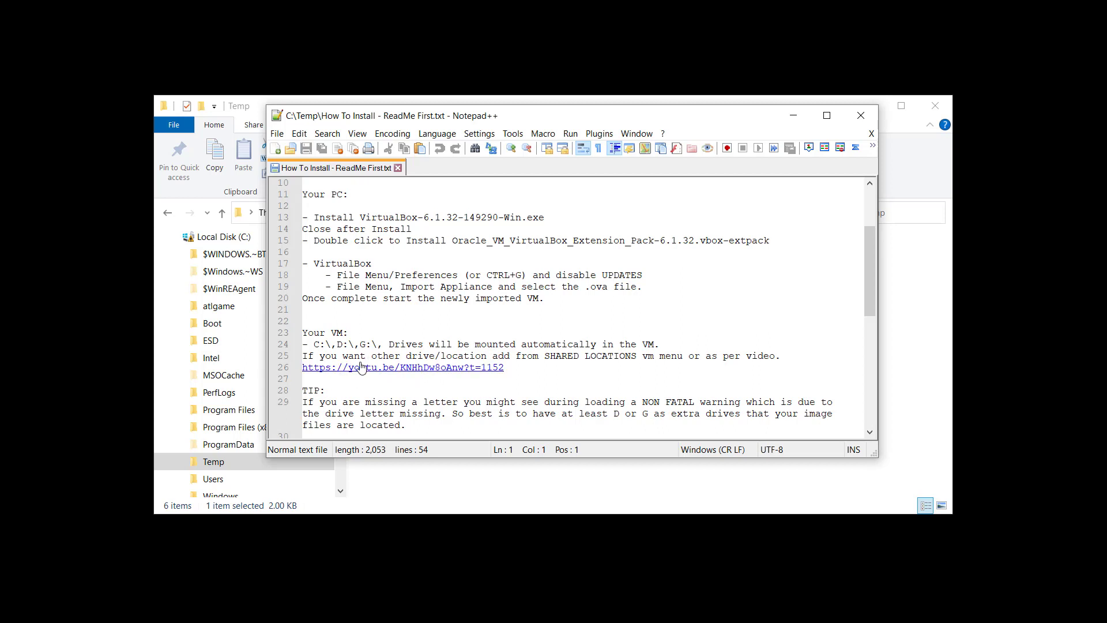
pyautogui.scroll(-2, 362, 368)
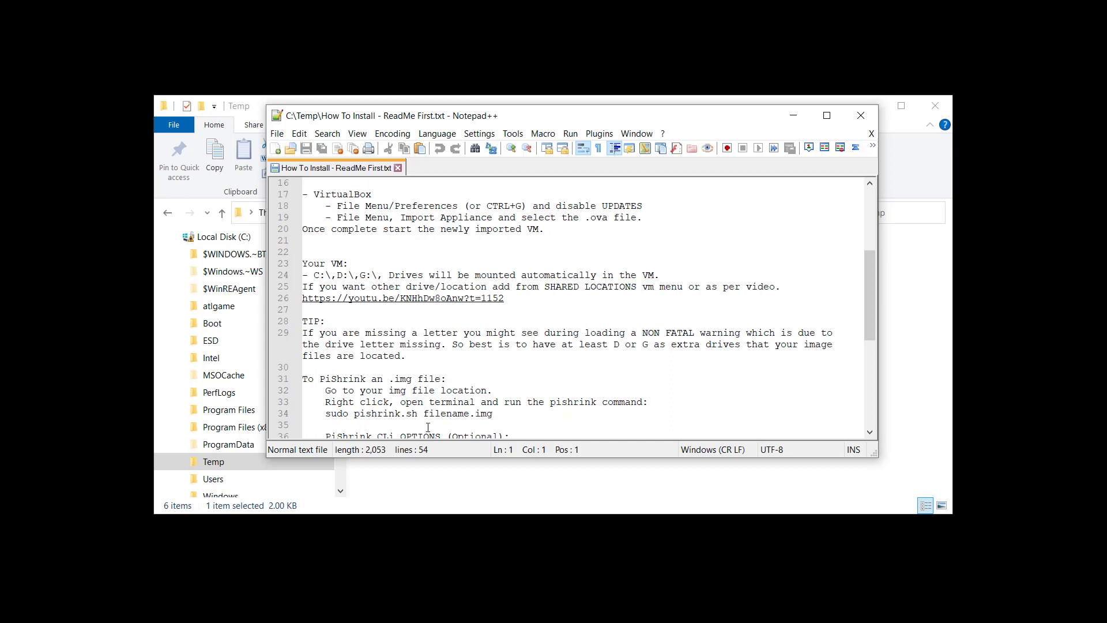
pyautogui.scroll(-3, 446, 386)
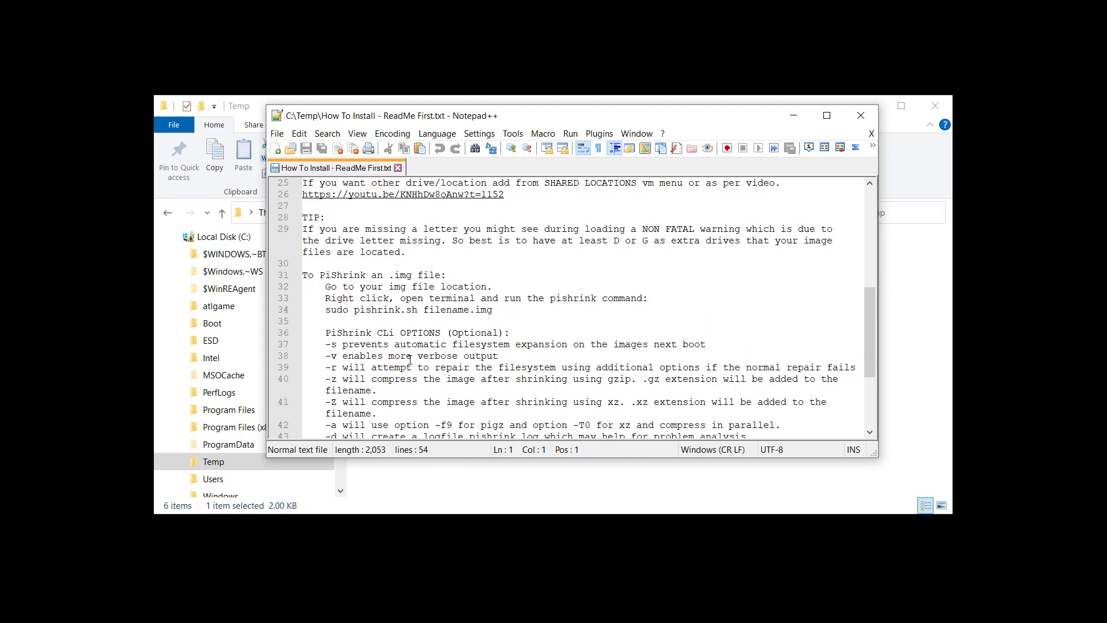
pyautogui.scroll(-1, 370, 391)
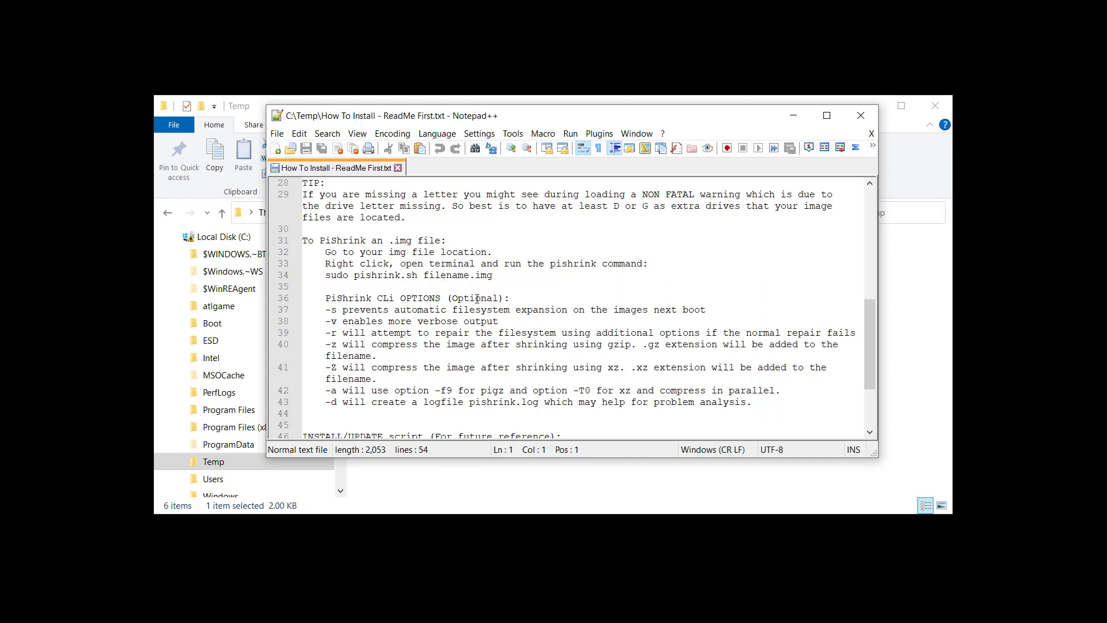
pyautogui.scroll(-1, 426, 367)
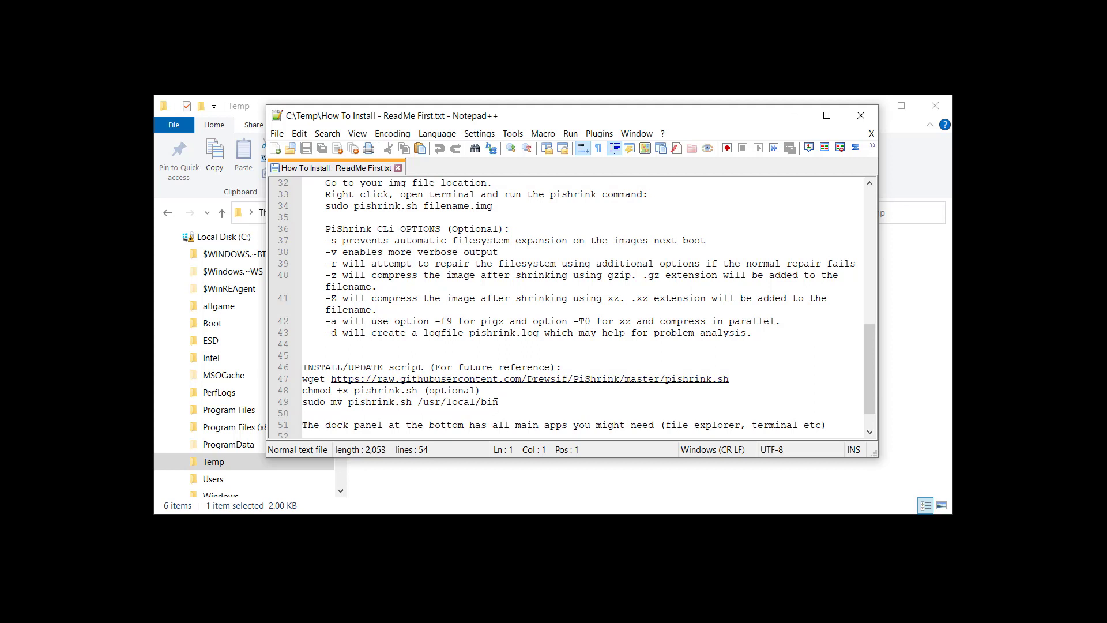
pyautogui.scroll(-1, 497, 402)
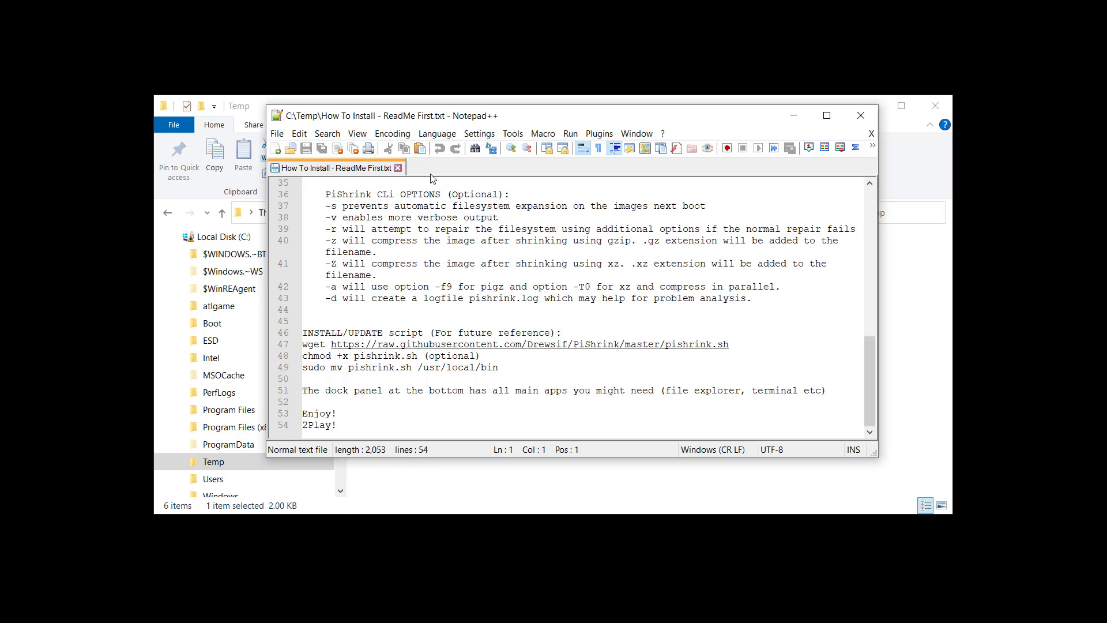
pyautogui.click(398, 167)
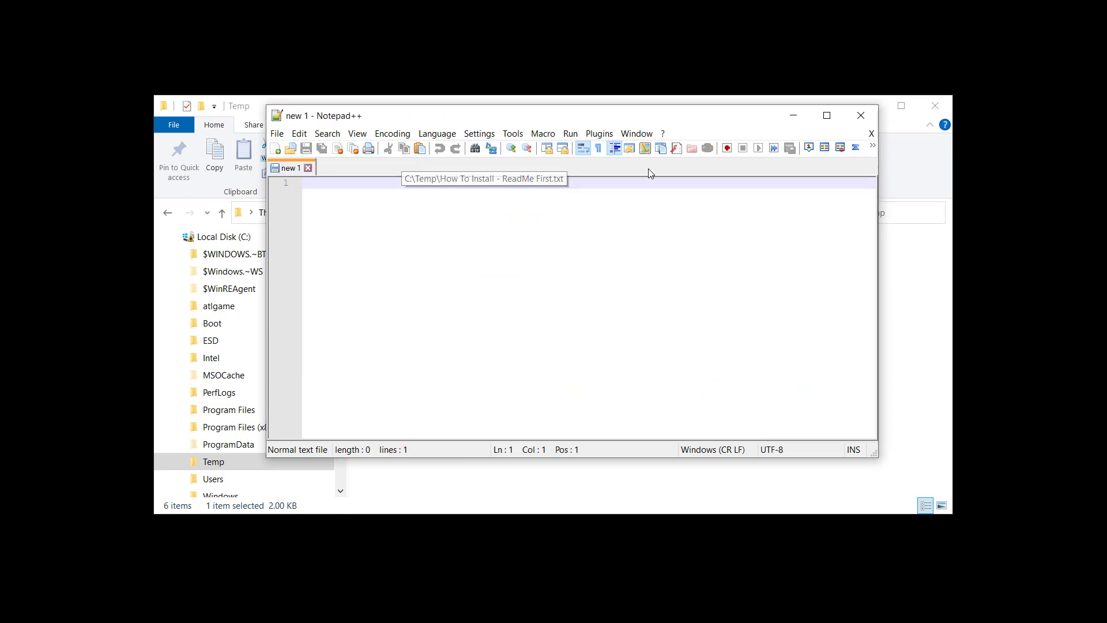
pyautogui.click(861, 115)
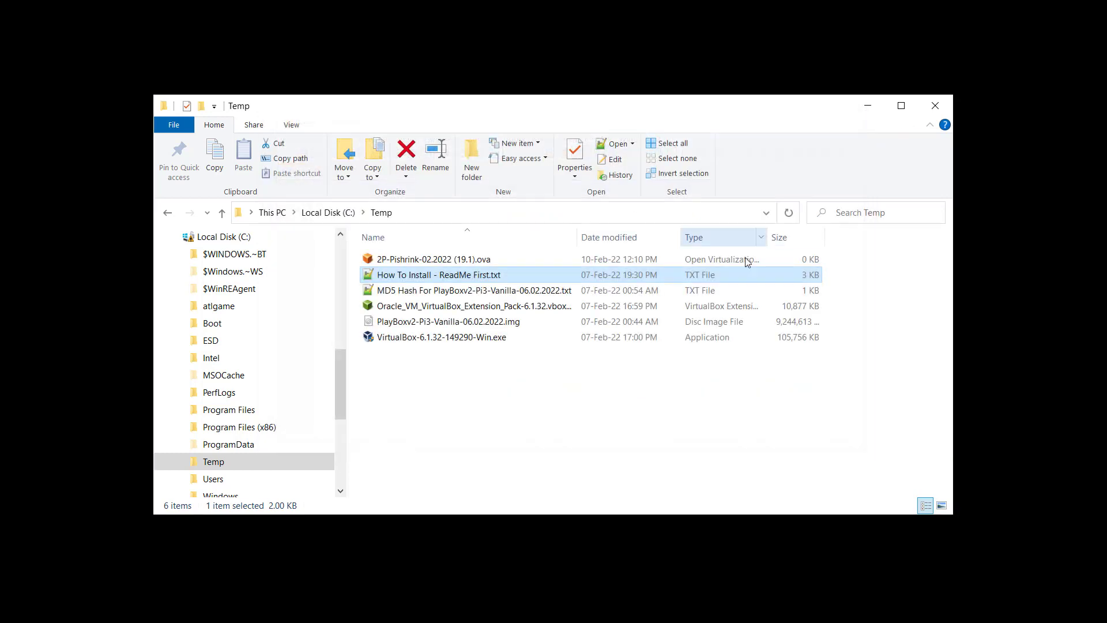
# Review the Temp folder's readme, VirtualBox extension pack, PlayBoxv2 disc image and VirtualBox installer, and close the folder
pyautogui.press('Up')
pyautogui.click(460, 277)
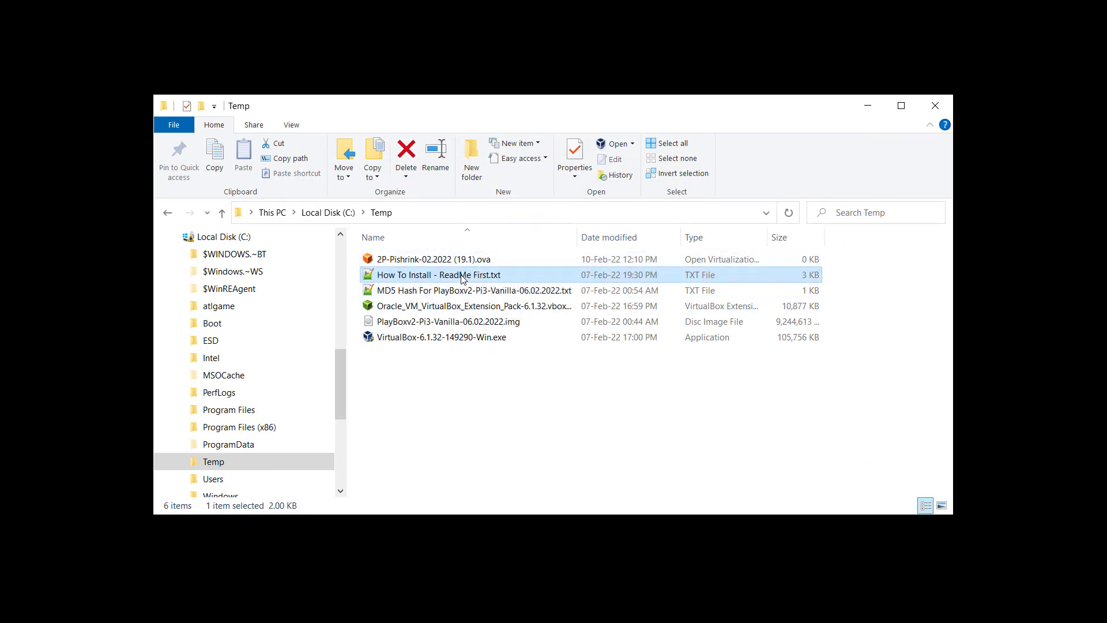
pyautogui.click(456, 312)
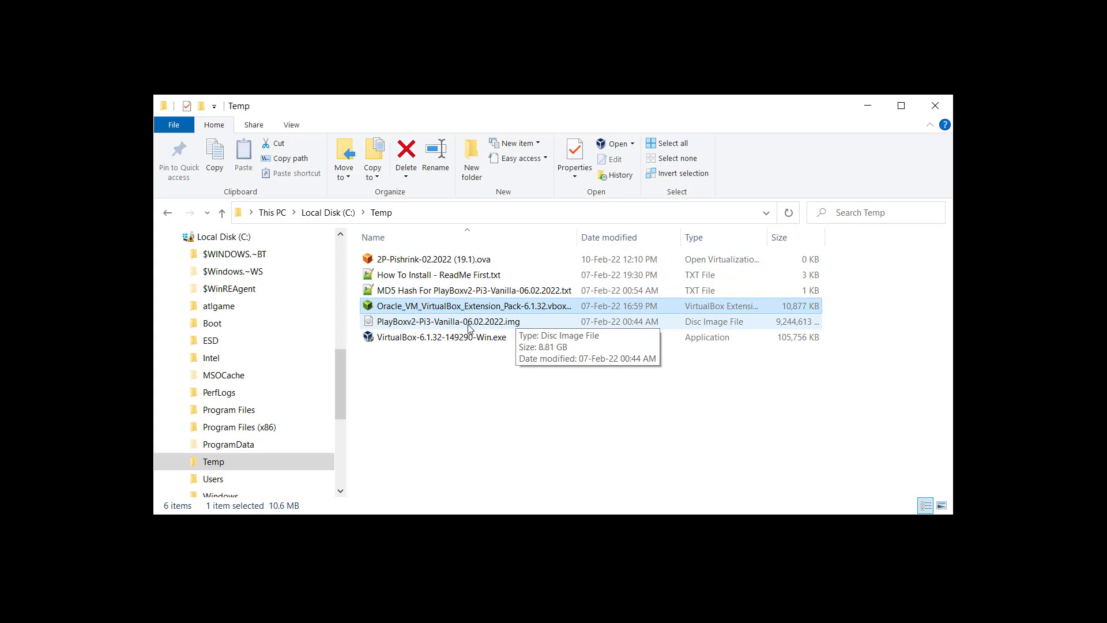
pyautogui.click(495, 324)
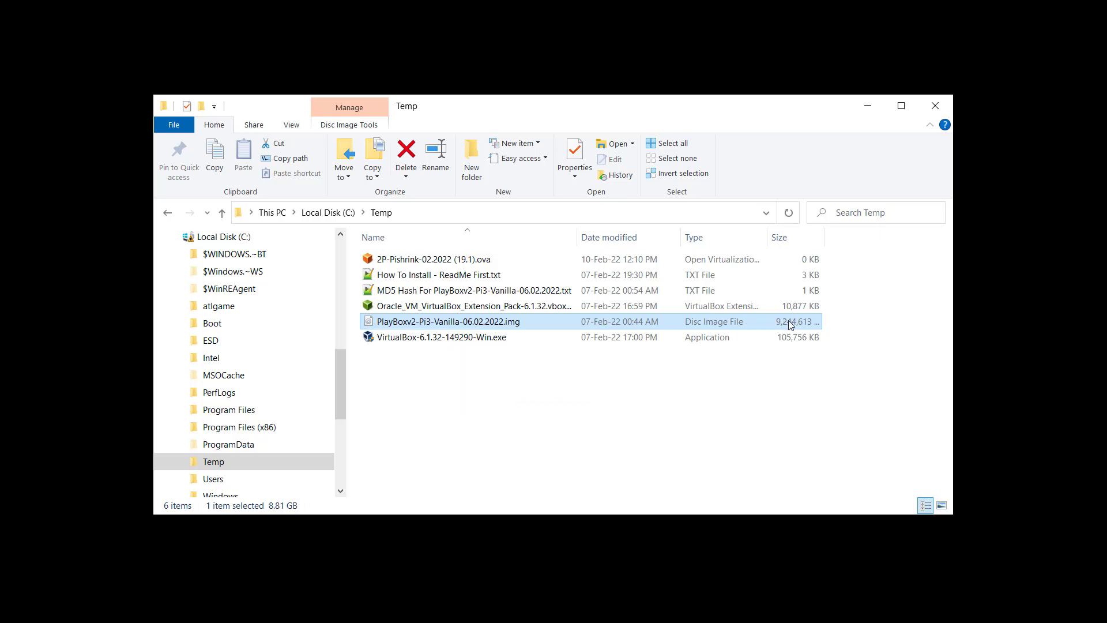
pyautogui.click(463, 340)
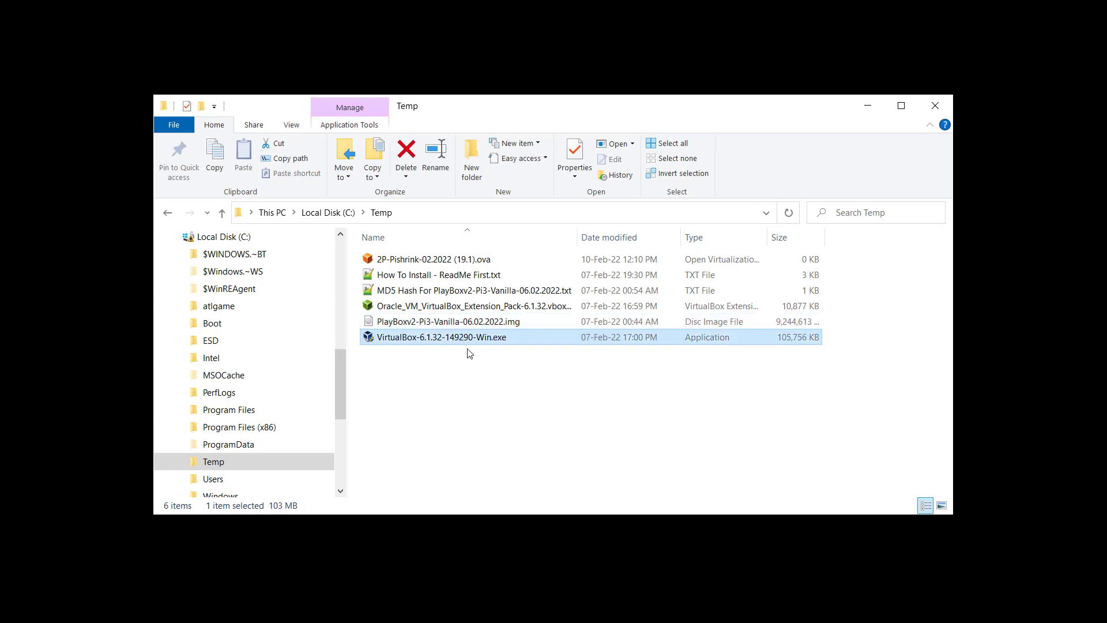
pyautogui.click(935, 105)
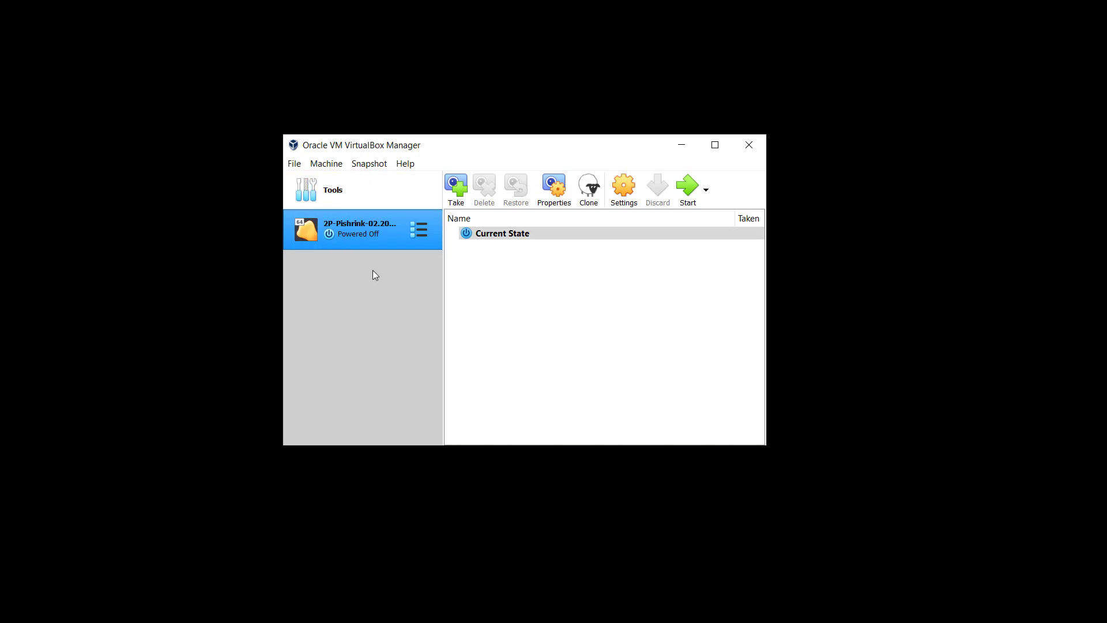
# Start the 2P-Pishrink-02.2022 (19.1) virtual machine and look over the actions the manager offers for it
pyautogui.doubleClick(358, 234)
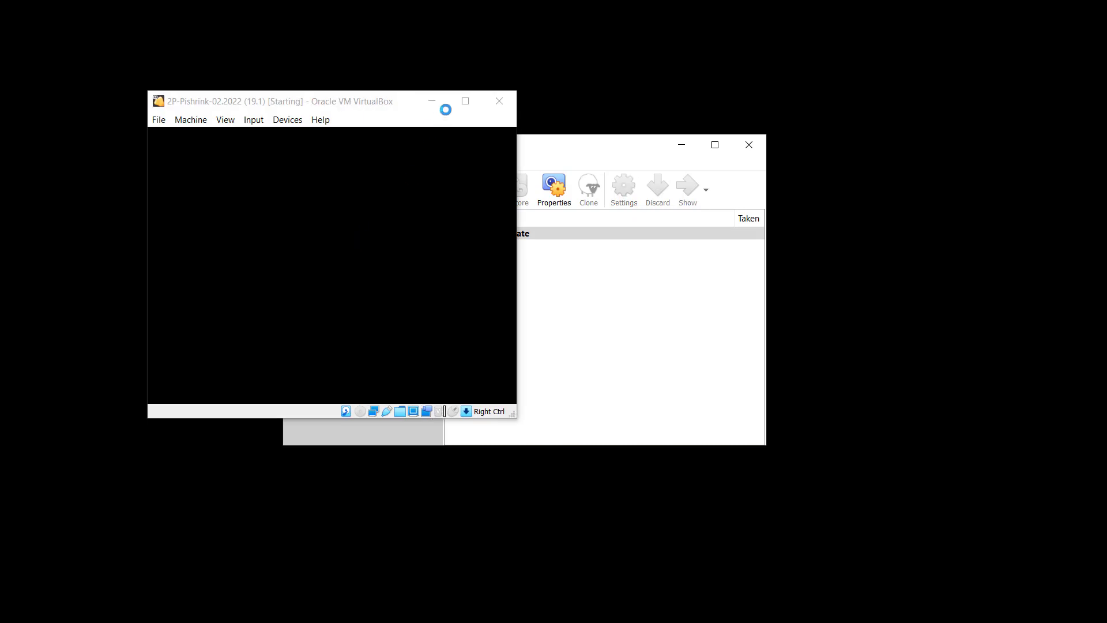
pyautogui.click(434, 102)
pyautogui.rightClick(355, 232)
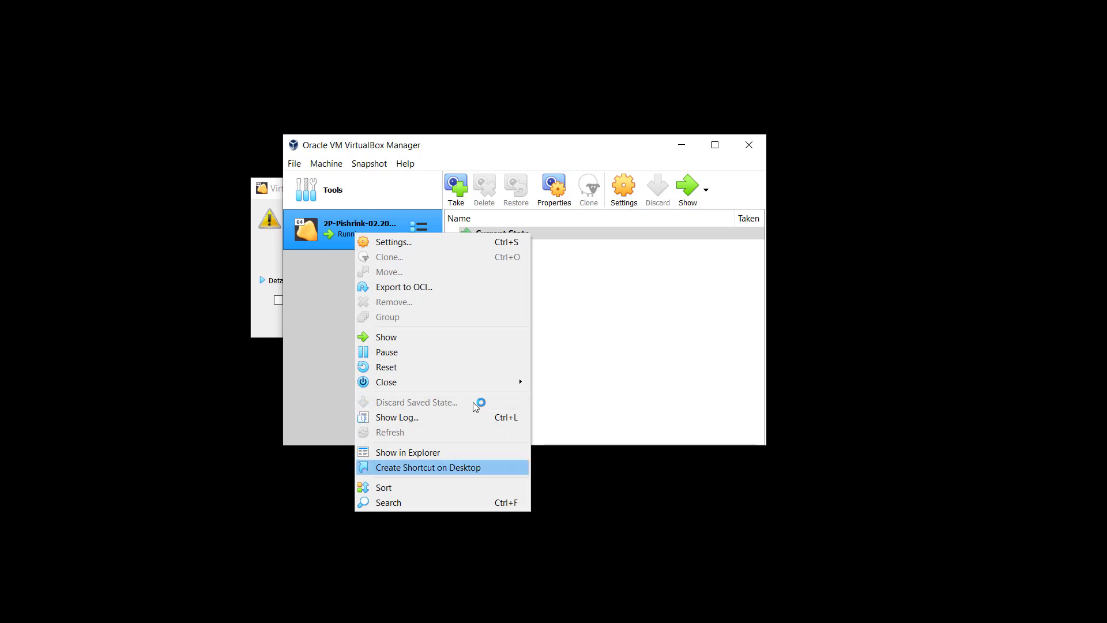
pyautogui.click(608, 325)
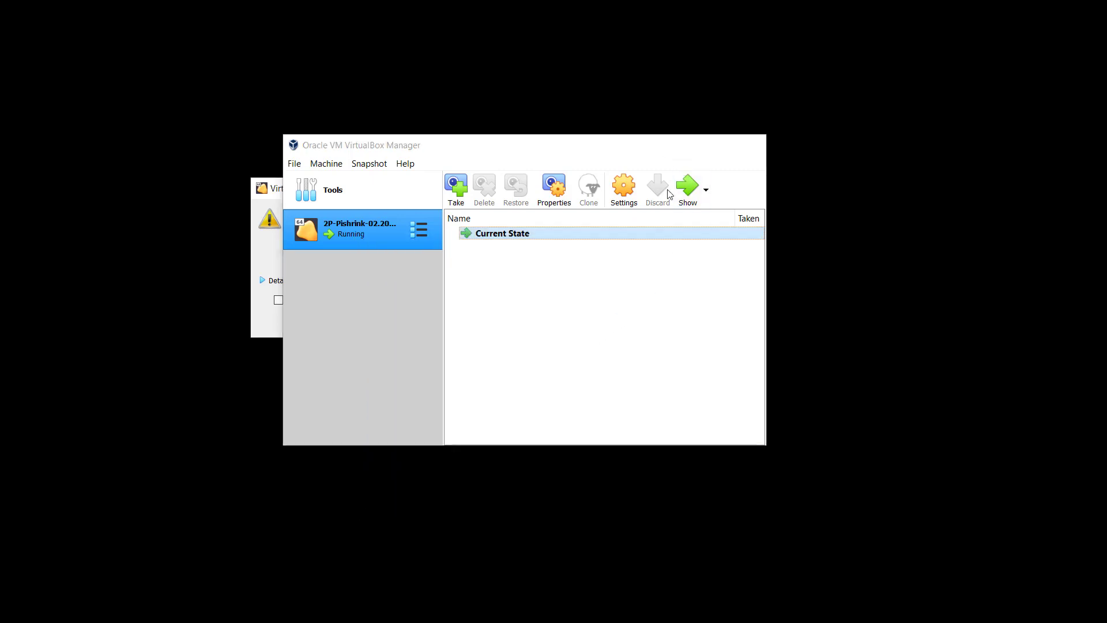
# Minimise the VirtualBox Manager window, read the details of the virtual machine's startup warning and dismiss it
pyautogui.click(681, 146)
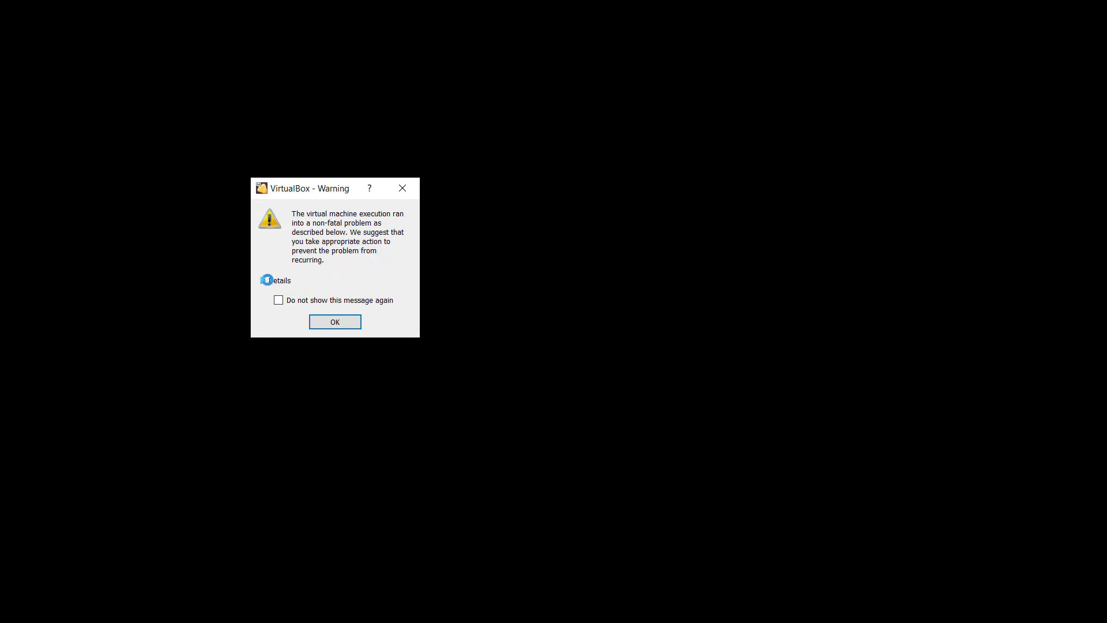
pyautogui.click(266, 279)
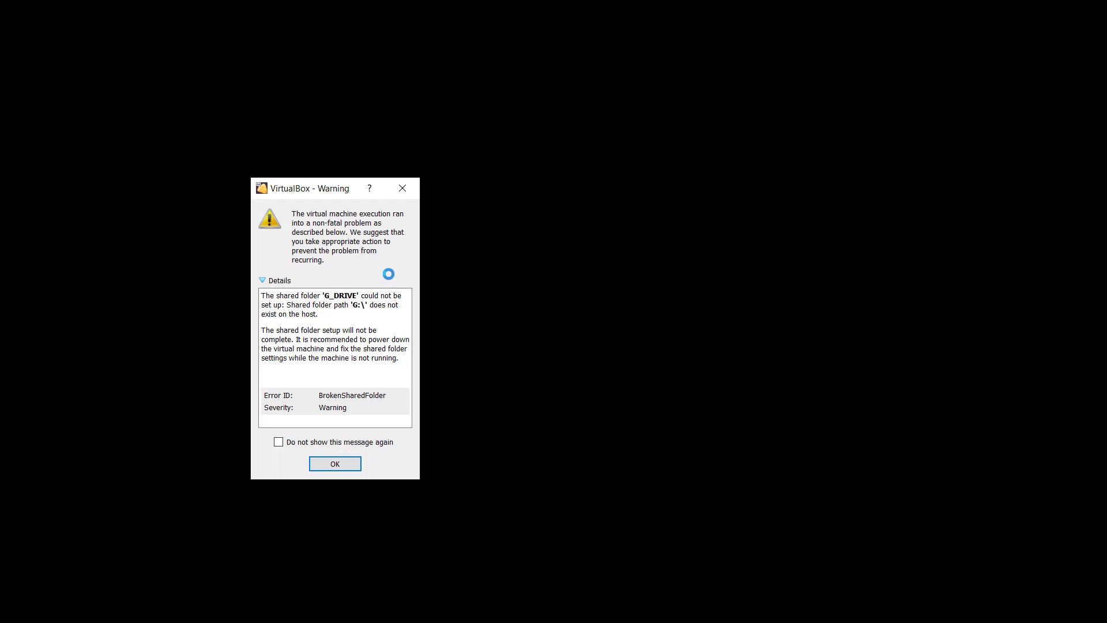
pyautogui.click(402, 188)
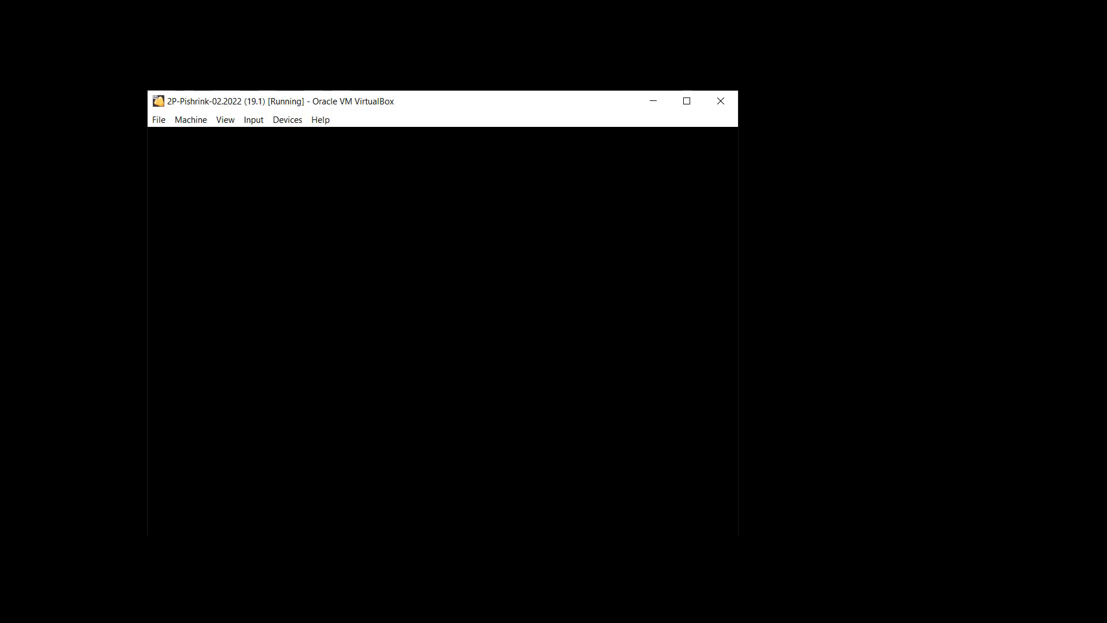
# Resize the running virtual machine's window so the whole guest desktop and its dock fit in view
pyautogui.moveTo(147, 536); pyautogui.dragTo(166, 525)
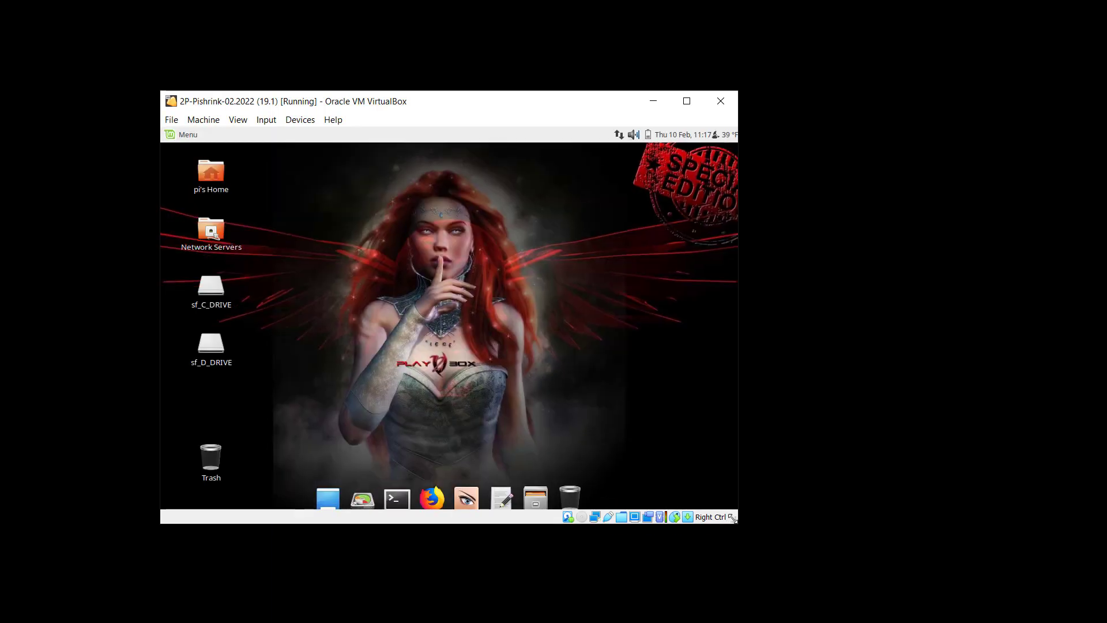
pyautogui.moveTo(733, 520); pyautogui.dragTo(886, 532)
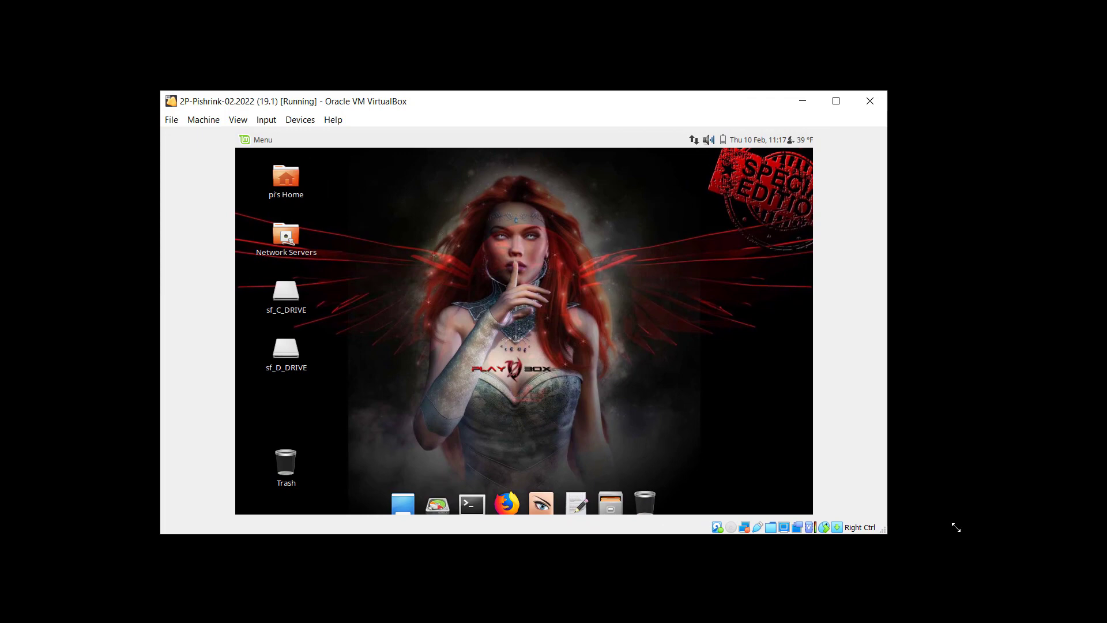
pyautogui.moveTo(956, 527); pyautogui.dragTo(959, 529)
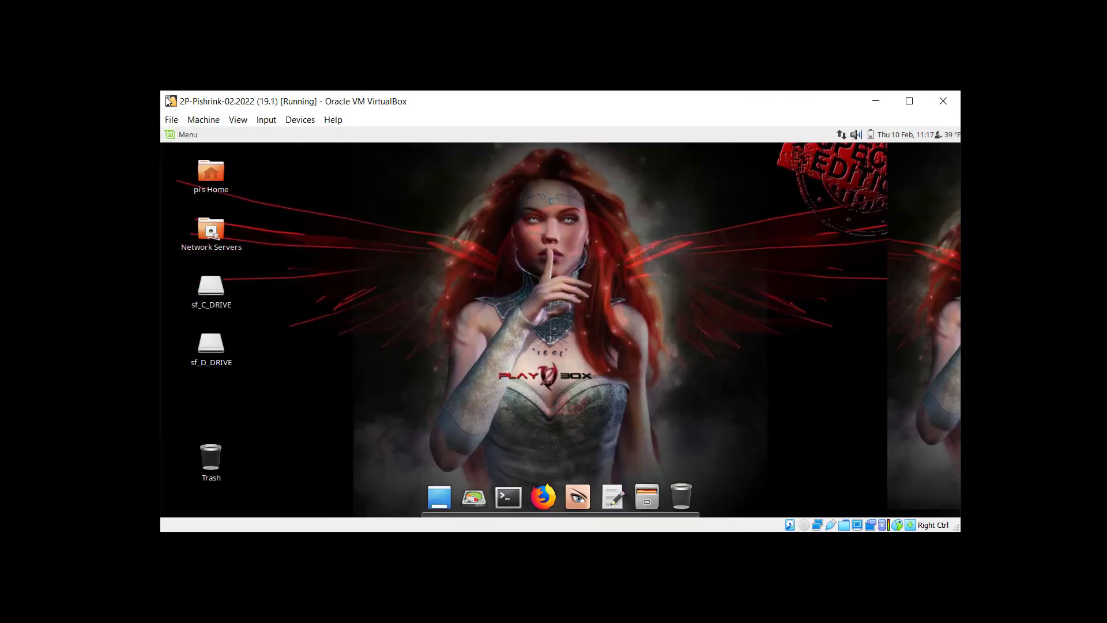
pyautogui.moveTo(160, 91); pyautogui.dragTo(144, 88)
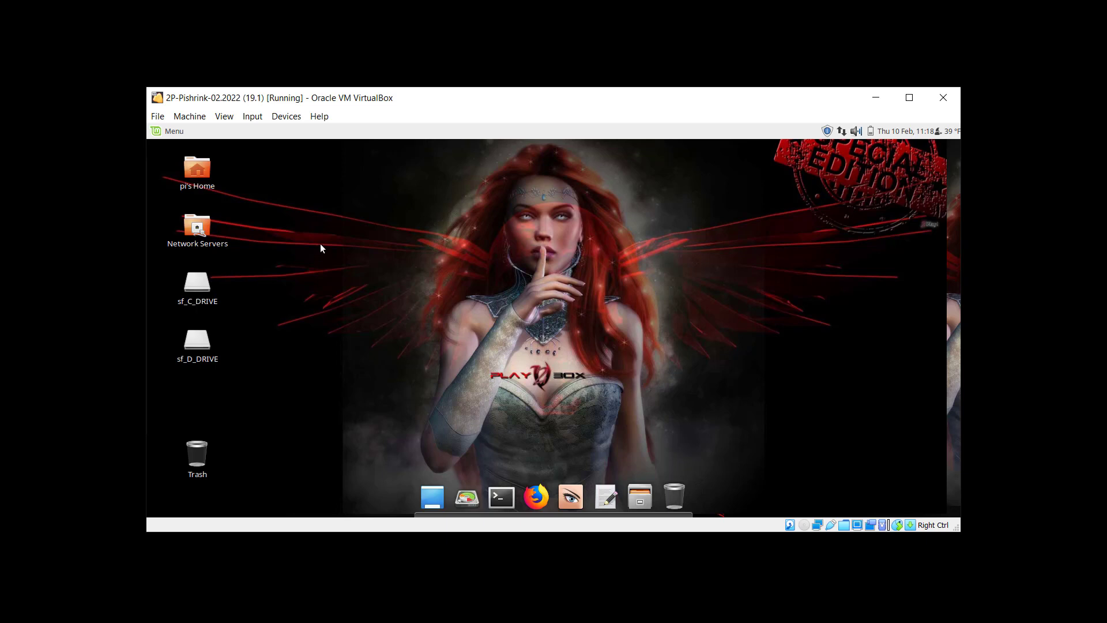
# Look over the guest desktop's home folder, Network Servers, sf_C_DRIVE, sf_D_DRIVE and Trash, and the contents of the main menu
pyautogui.click(197, 173)
pyautogui.click(197, 226)
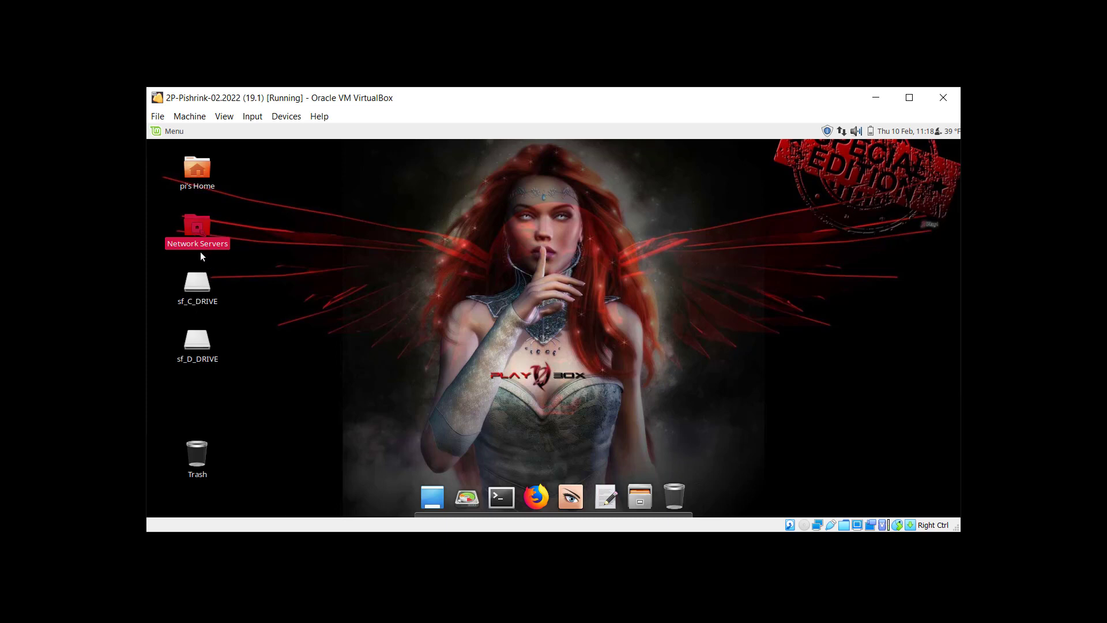
pyautogui.click(209, 292)
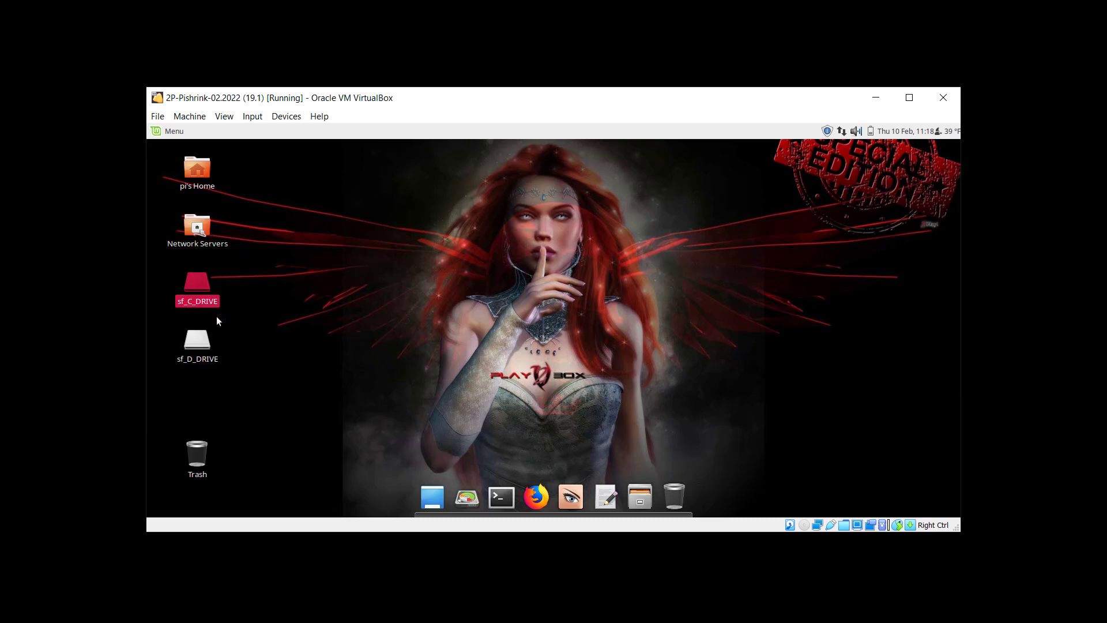
pyautogui.click(212, 346)
pyautogui.click(200, 353)
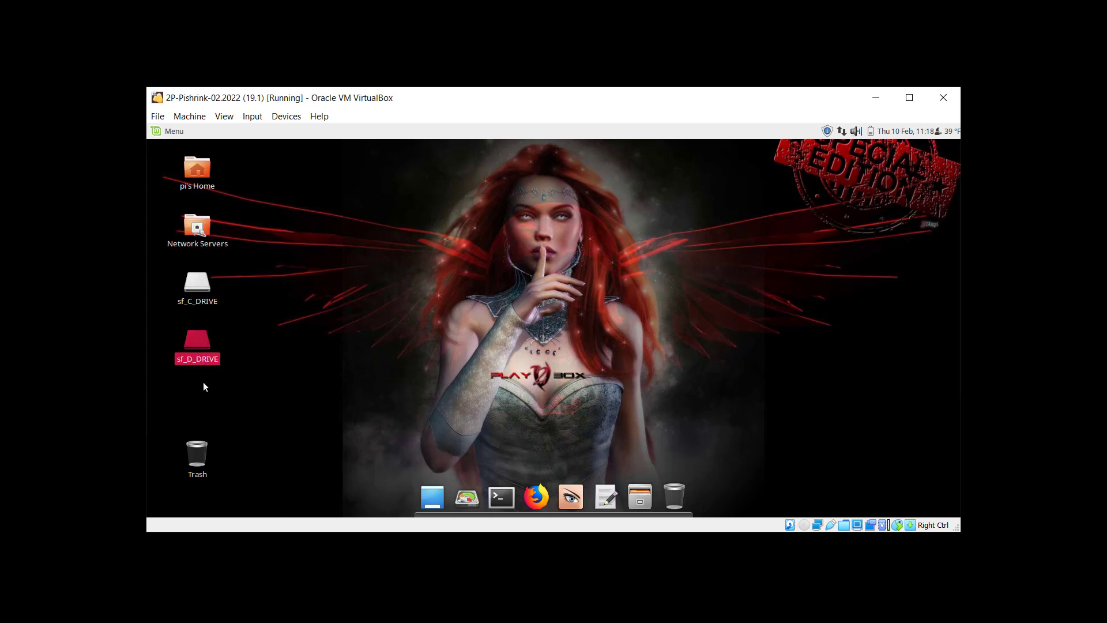
pyautogui.click(207, 457)
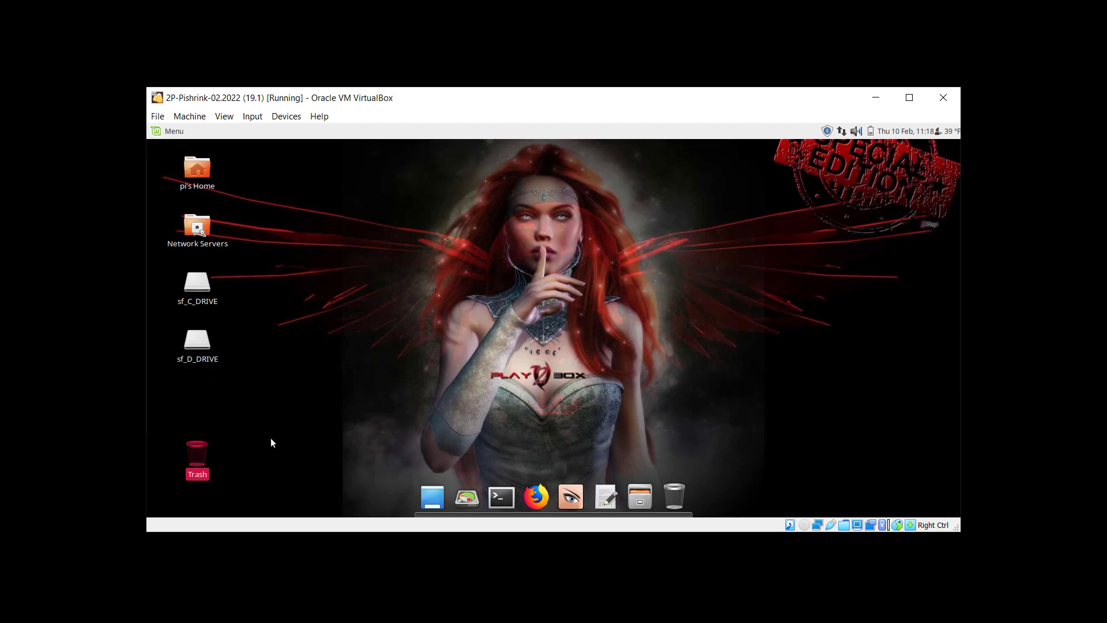
pyautogui.click(165, 132)
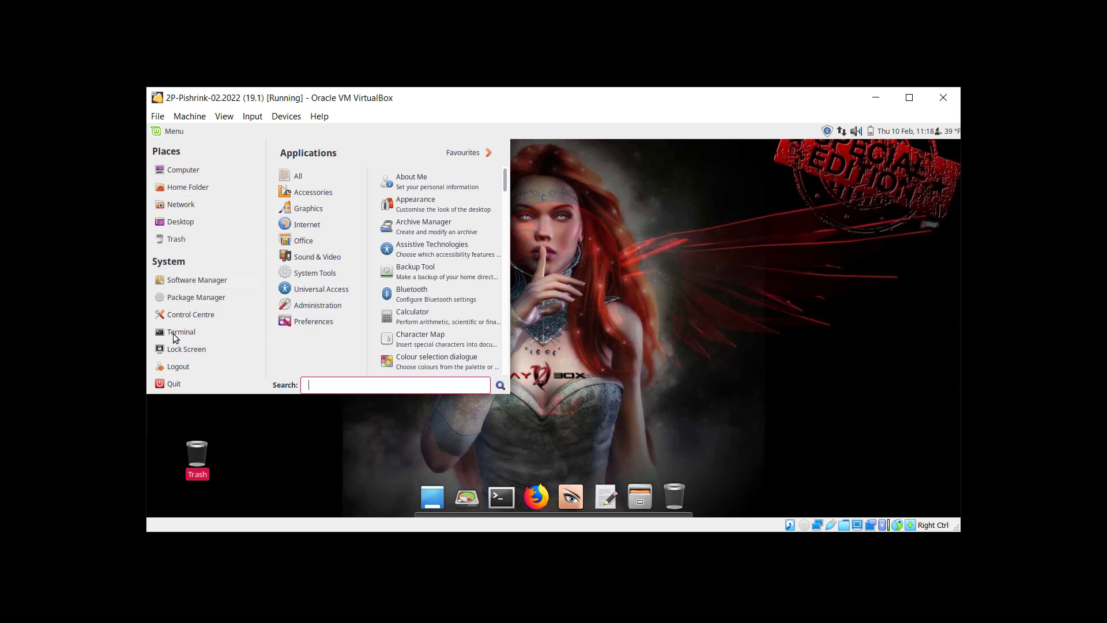
pyautogui.click(573, 347)
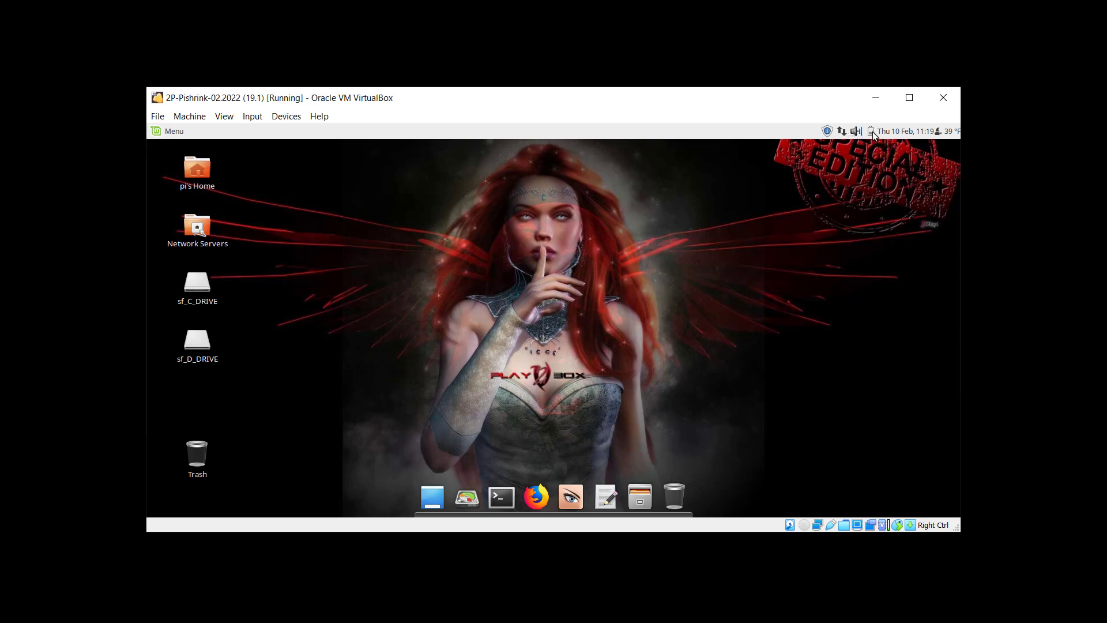
# Look over the weather applet's general and location preferences and its current conditions details for New York
pyautogui.moveTo(873, 132)
pyautogui.moveTo(950, 132)
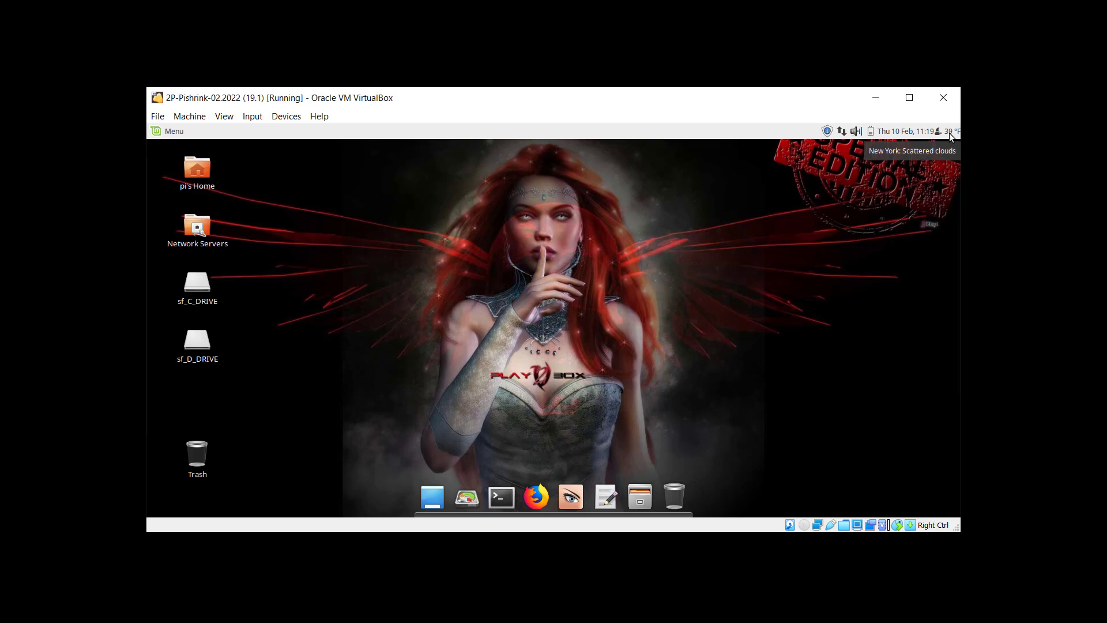
pyautogui.rightClick(951, 135)
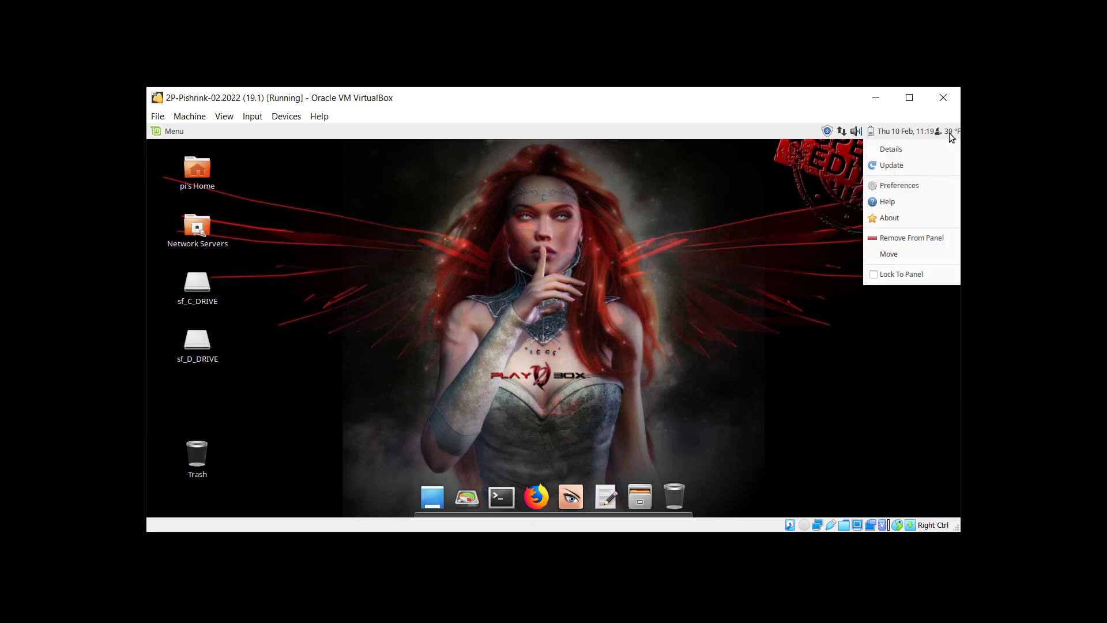
pyautogui.click(918, 191)
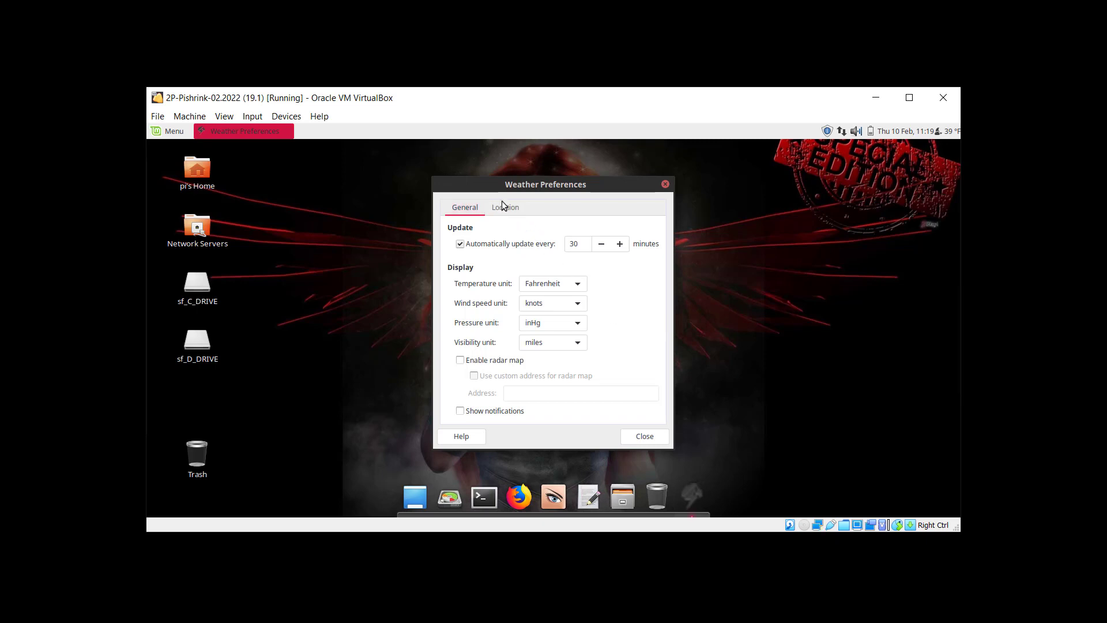
pyautogui.click(504, 208)
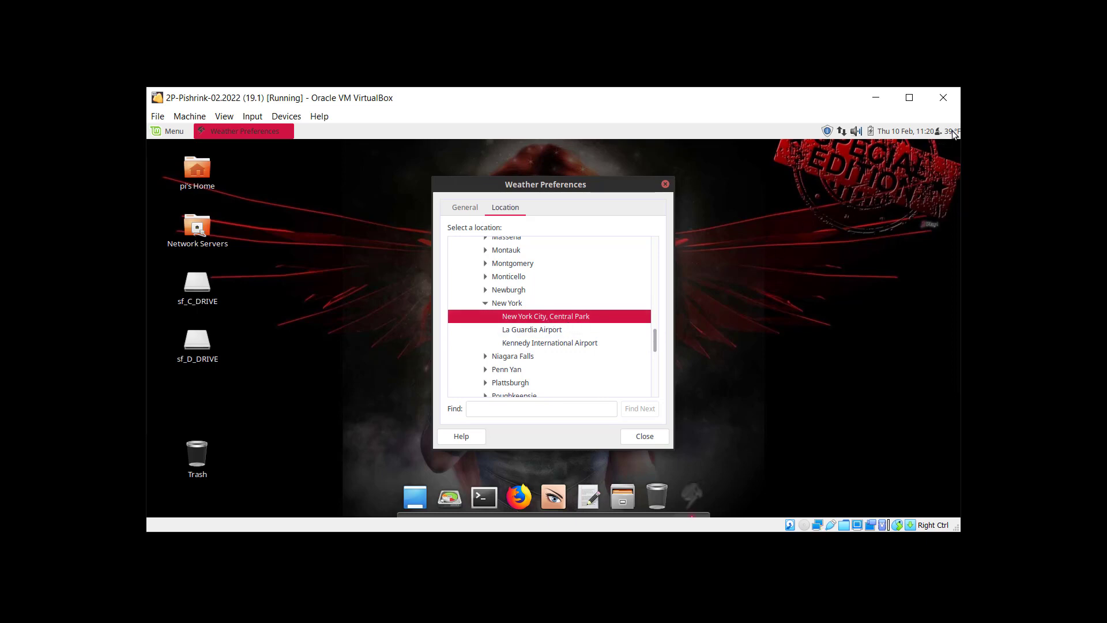
pyautogui.moveTo(952, 132)
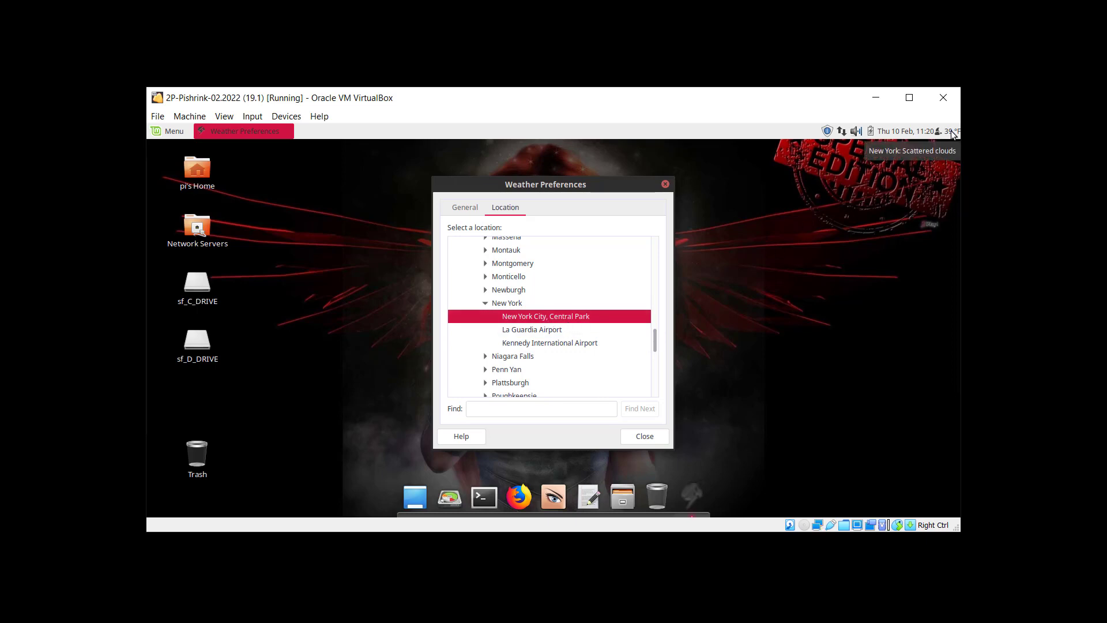
pyautogui.click(644, 436)
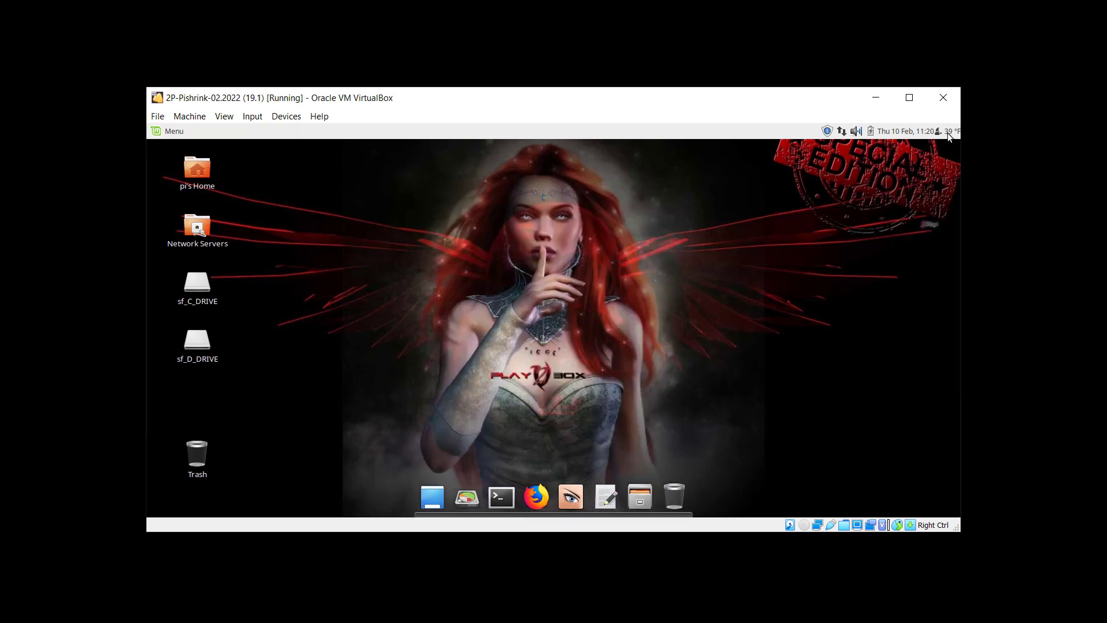
pyautogui.click(948, 132)
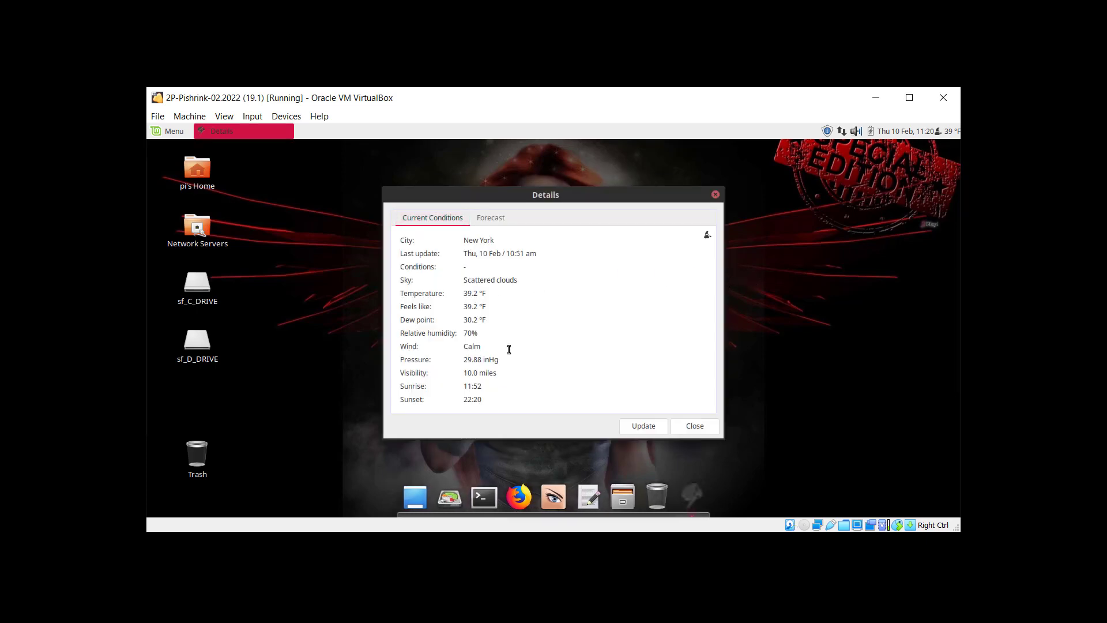
pyautogui.click(696, 427)
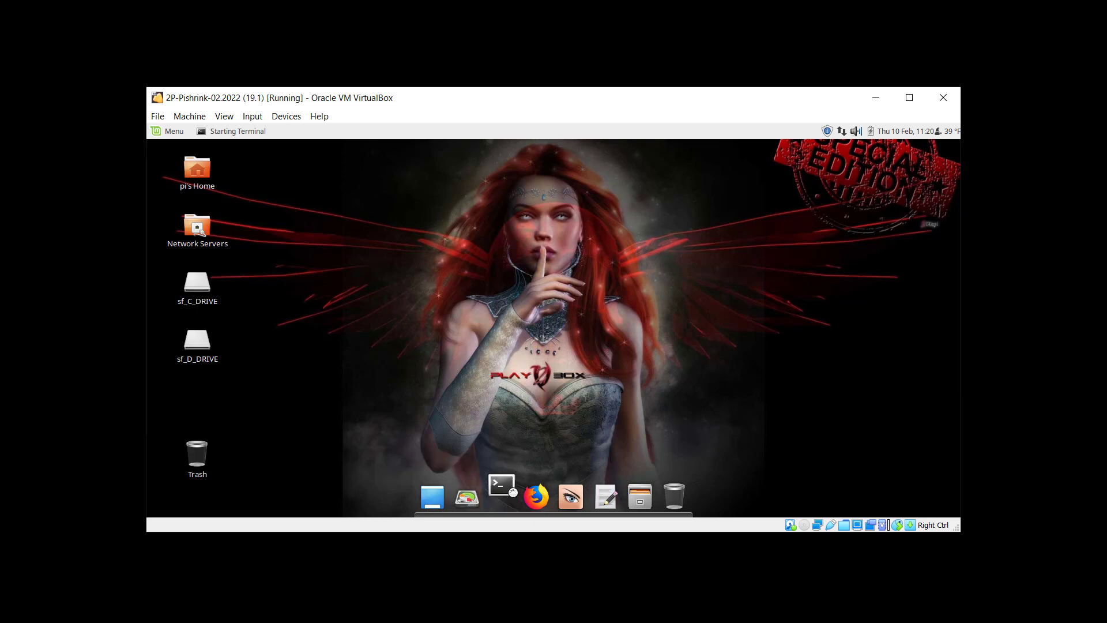
# Open a terminal from the dock, try out Show Desktop and close the terminal window
pyautogui.click(501, 497)
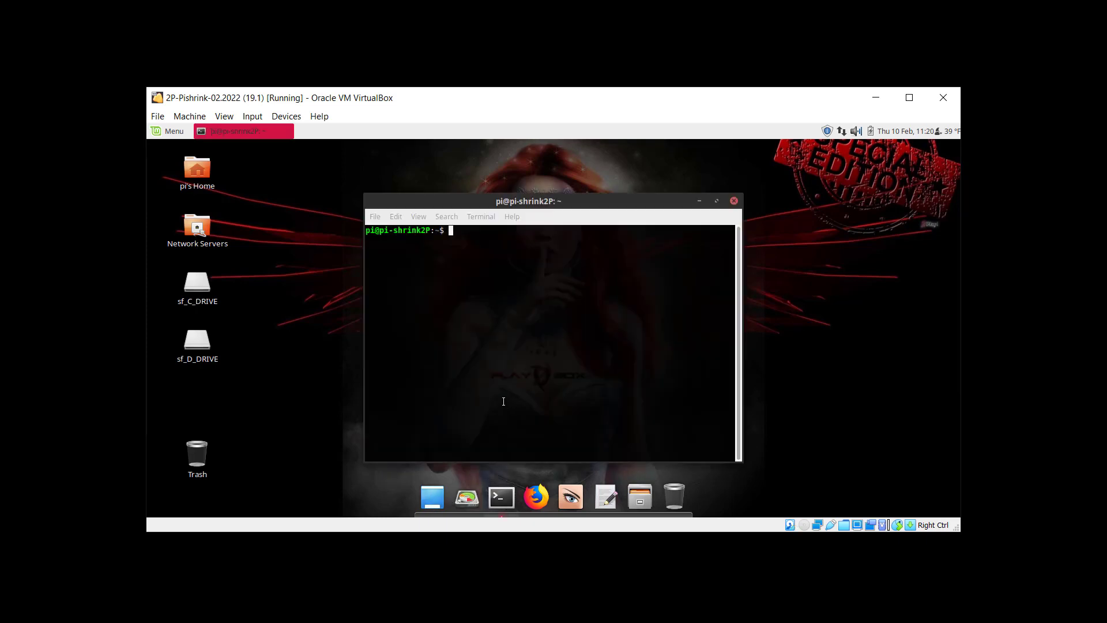
pyautogui.click(432, 497)
pyautogui.click(433, 497)
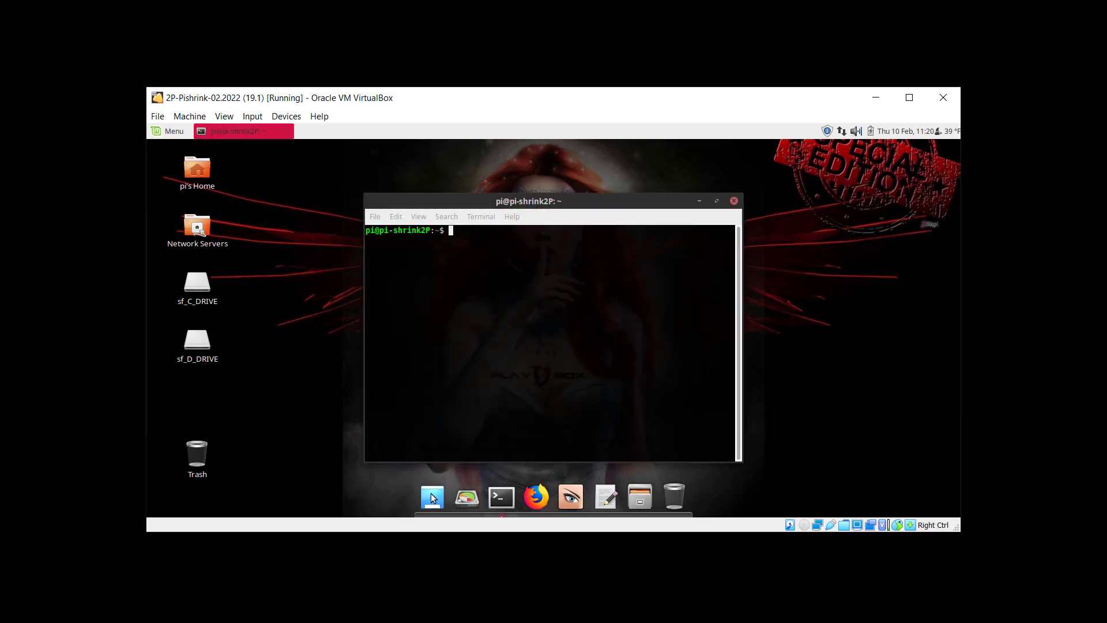
pyautogui.click(734, 200)
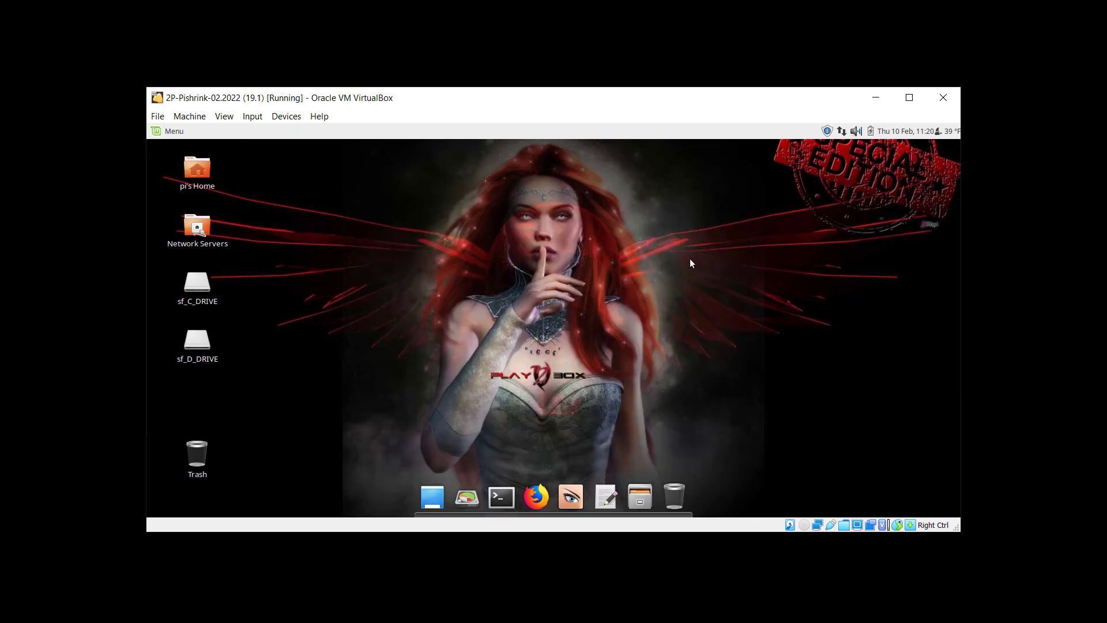
# Launch GParted with the account password to view the /dev/sda partitions, and close it along with the home folder window
pyautogui.click(466, 500)
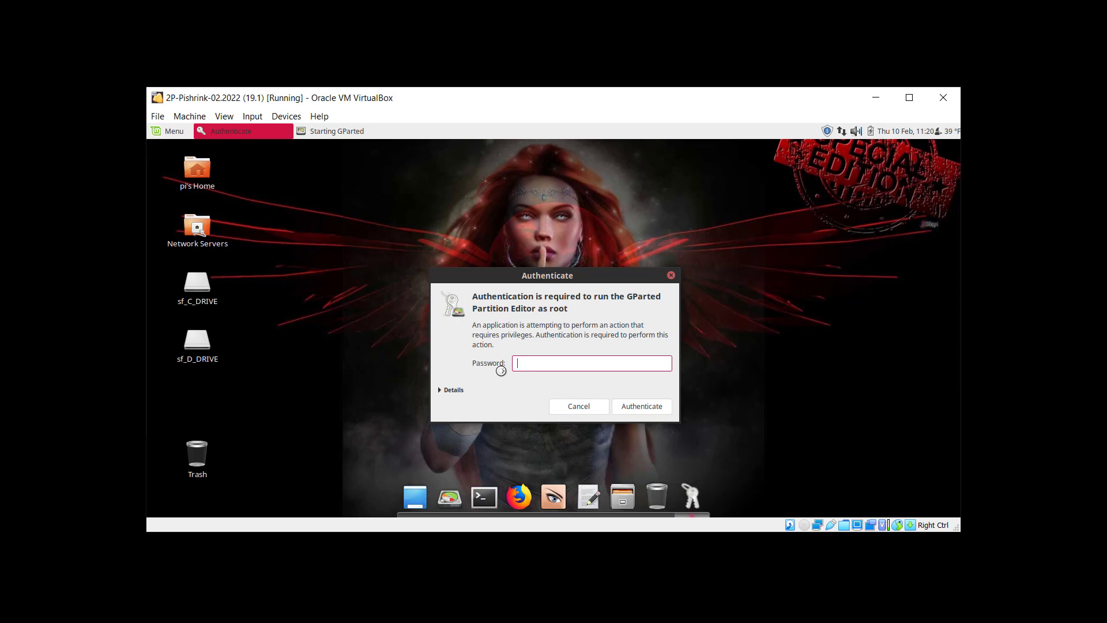
pyautogui.write('•••••••')
pyautogui.press('Return')
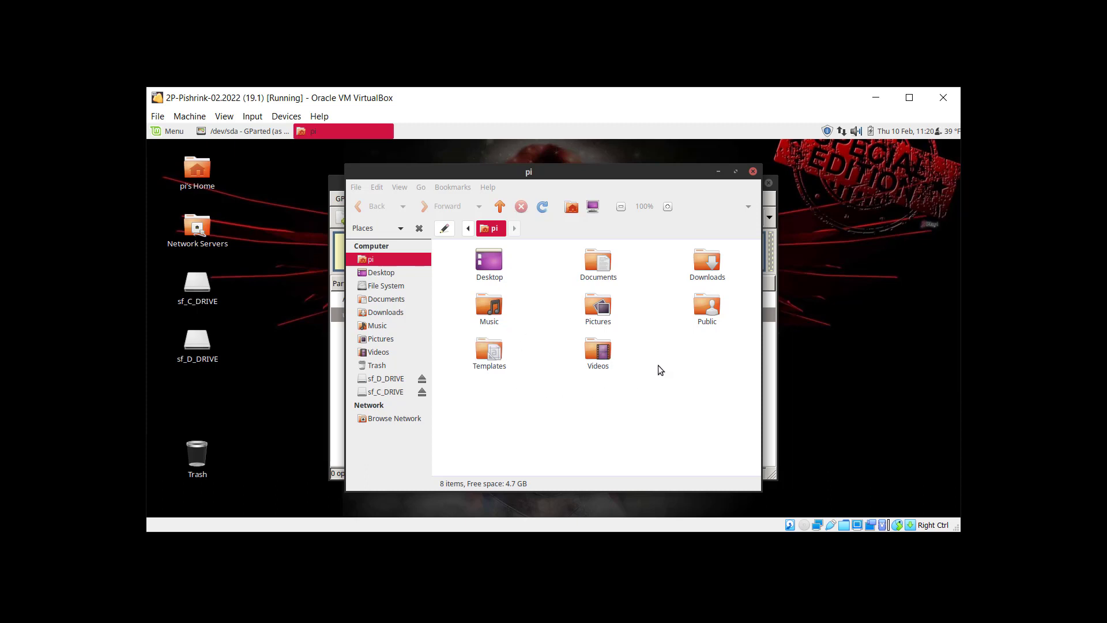
pyautogui.click(753, 171)
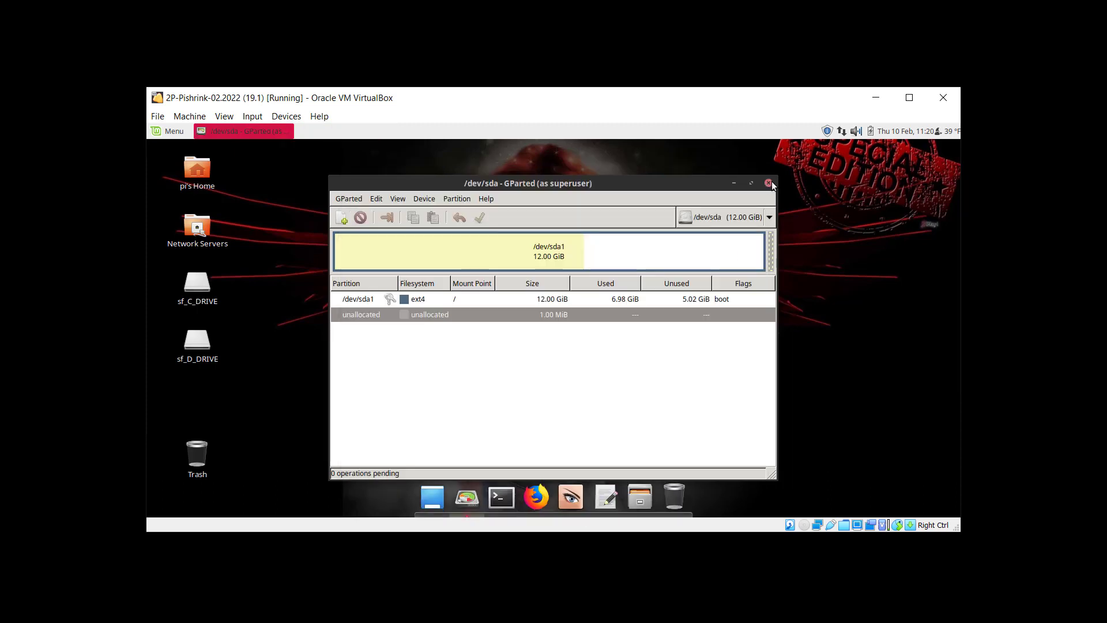
pyautogui.click(768, 182)
# Look at the options the dock offers for the Trash
pyautogui.rightClick(683, 495)
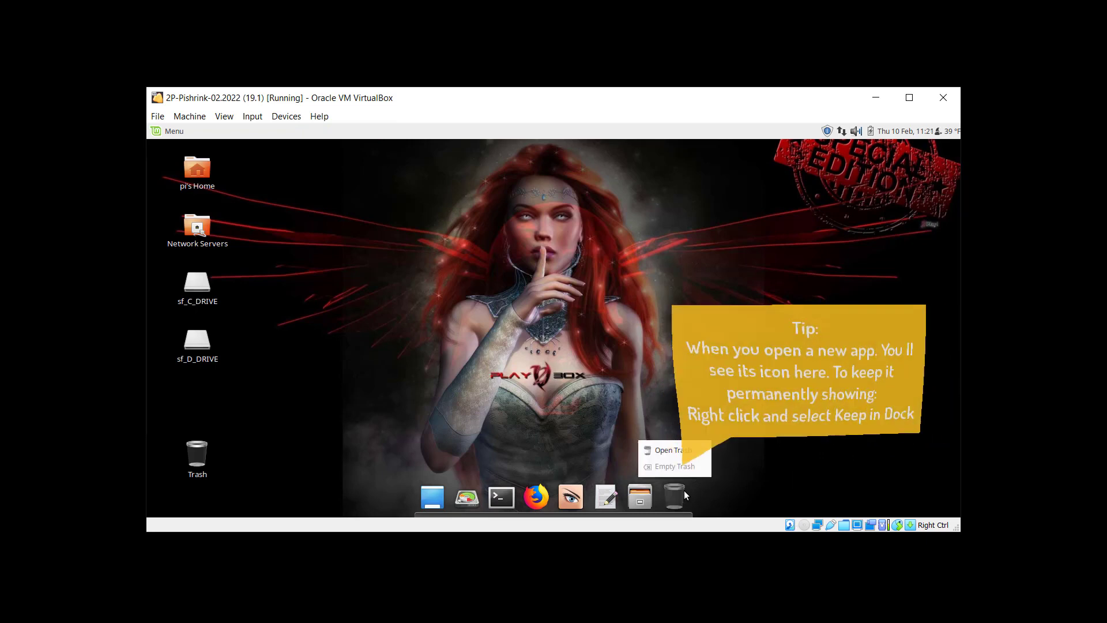
pyautogui.click(577, 368)
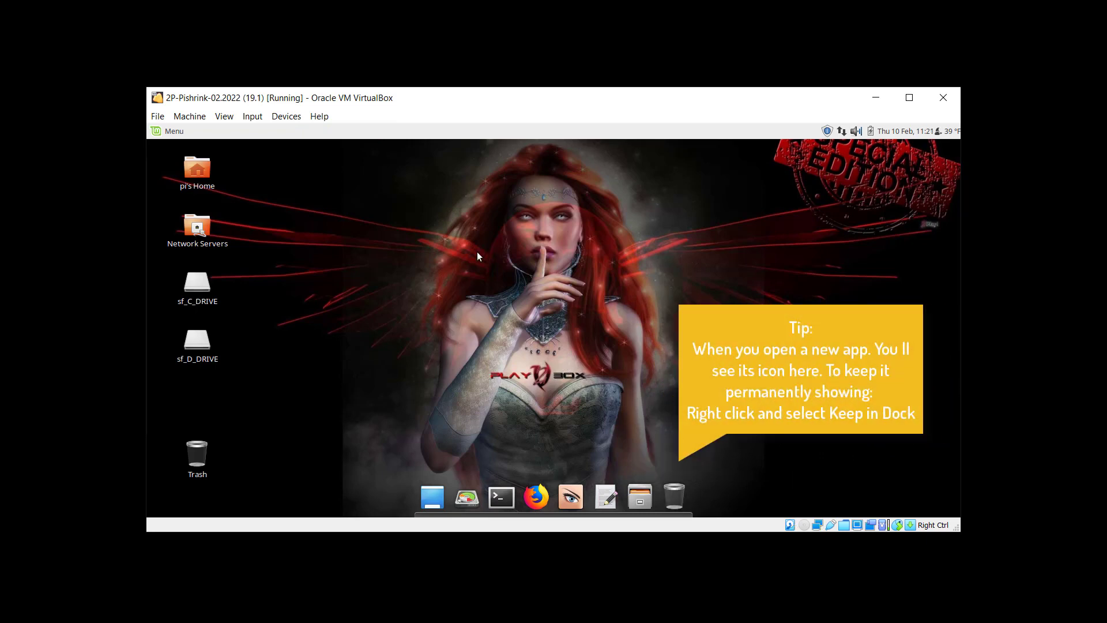
# Check the size of PlayBoxv2-Pi3-Vanilla-06.02.2022.img in sf_C_DRIVE's Temp folder and open a terminal at that folder
pyautogui.doubleClick(193, 286)
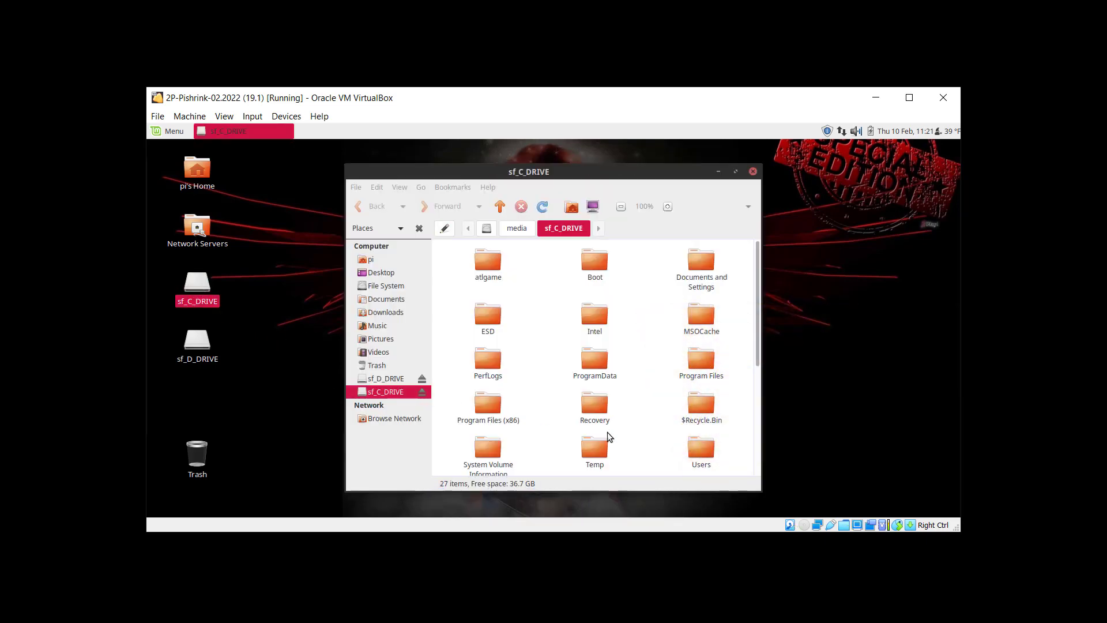
pyautogui.doubleClick(601, 446)
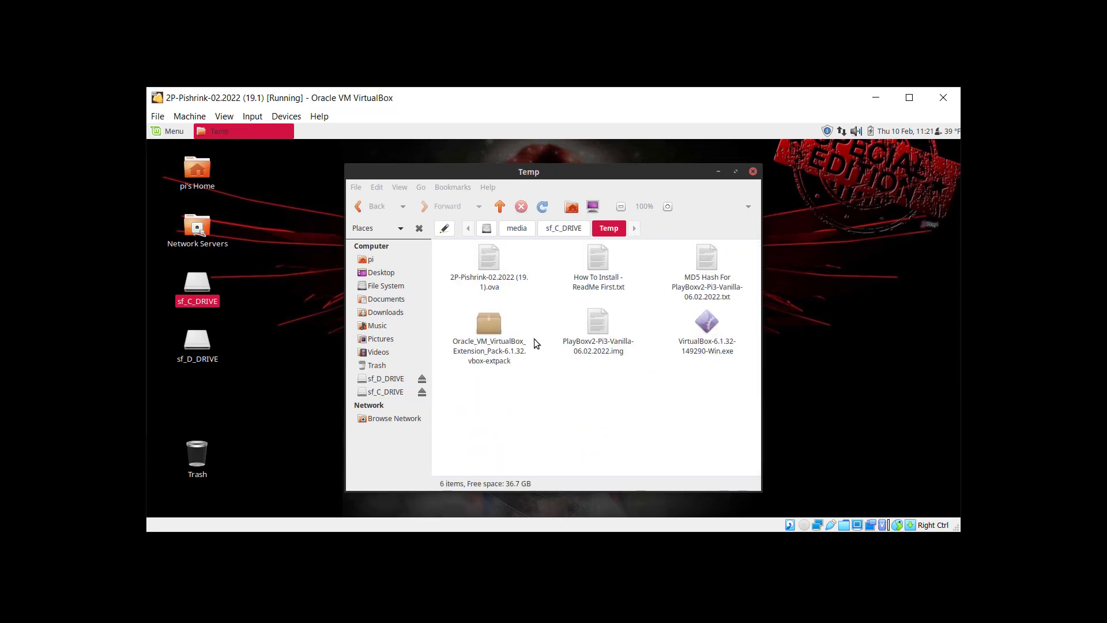
pyautogui.click(602, 348)
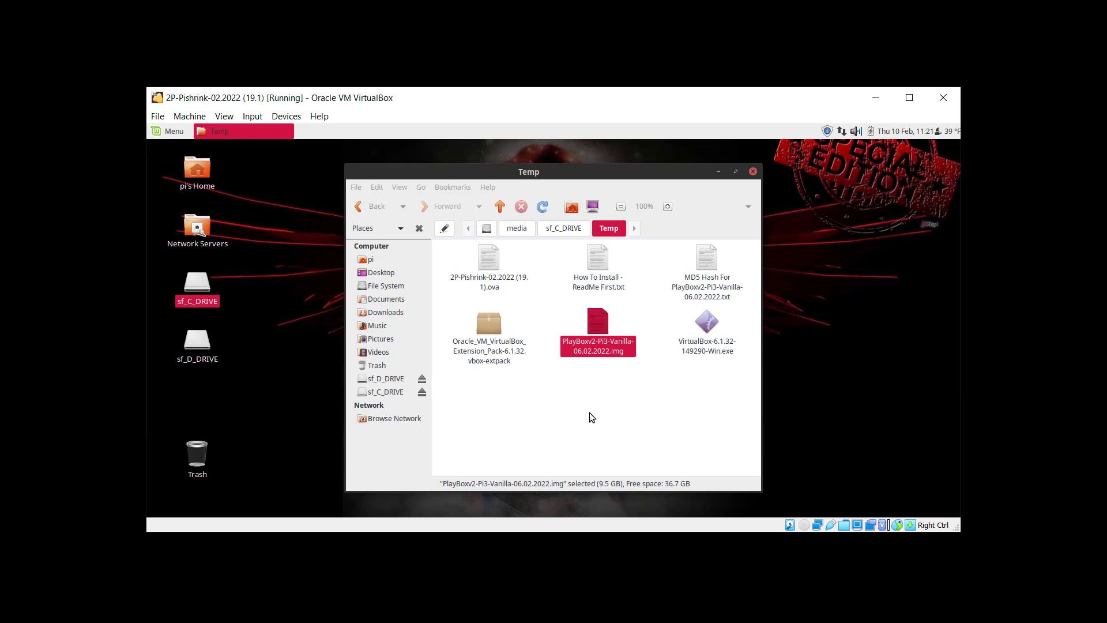
pyautogui.rightClick(543, 398)
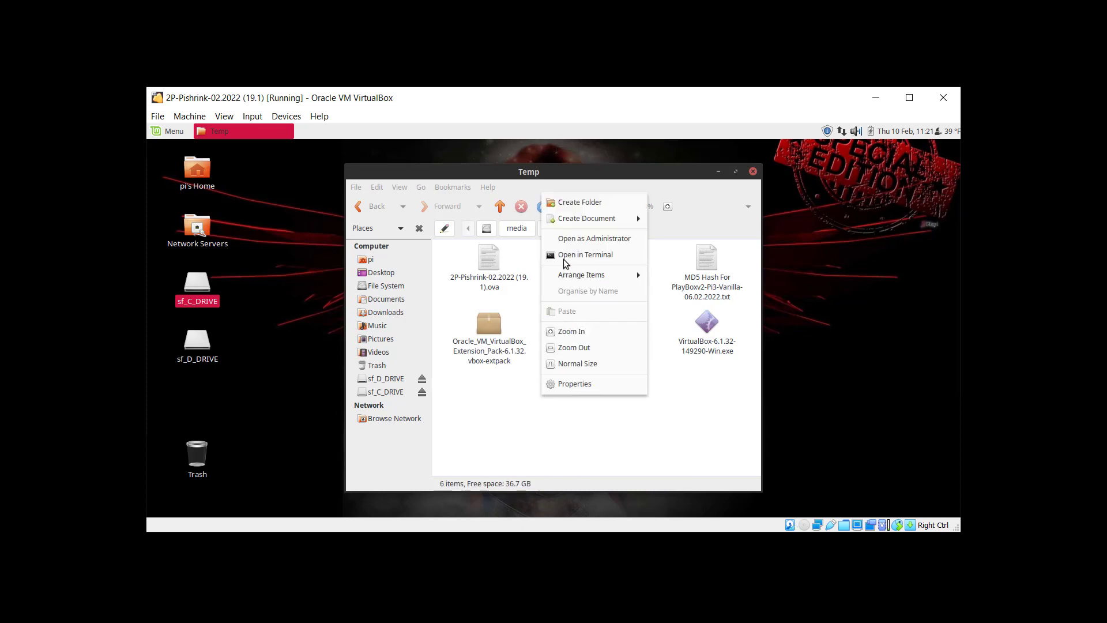
pyautogui.click(631, 255)
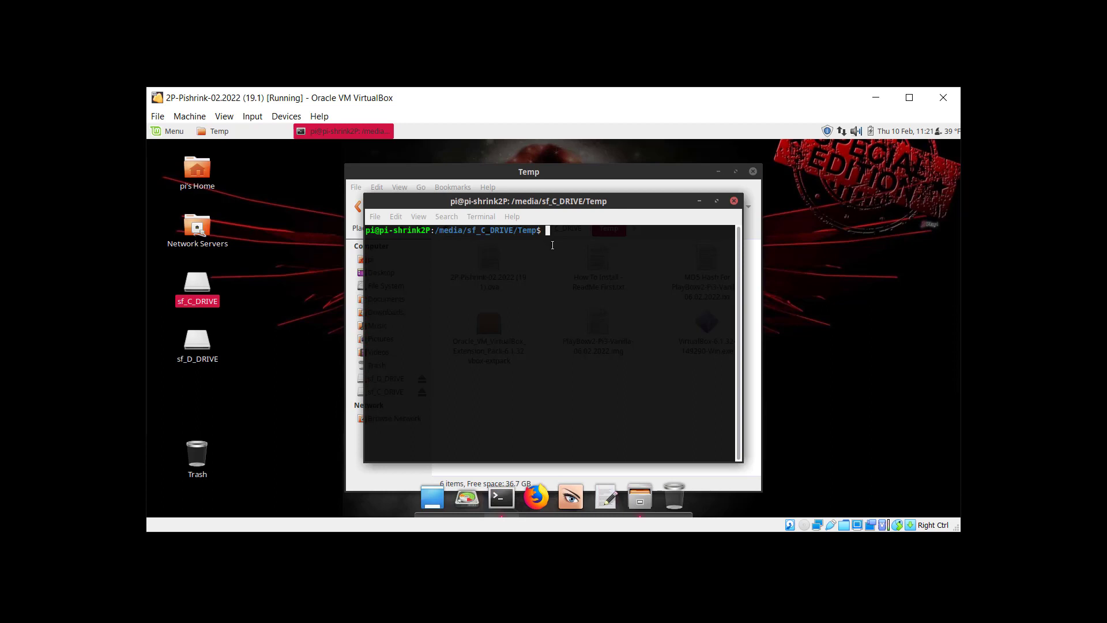
# Shrink the Pi image by running sudo pishrink.sh PlayBoxv2-Pi3-Vanilla-06.02.2022.img in the Temp folder's terminal
pyautogui.write('sudo pis')
pyautogui.press('Tab')
pyautogui.moveTo(551, 202); pyautogui.dragTo(555, 178)
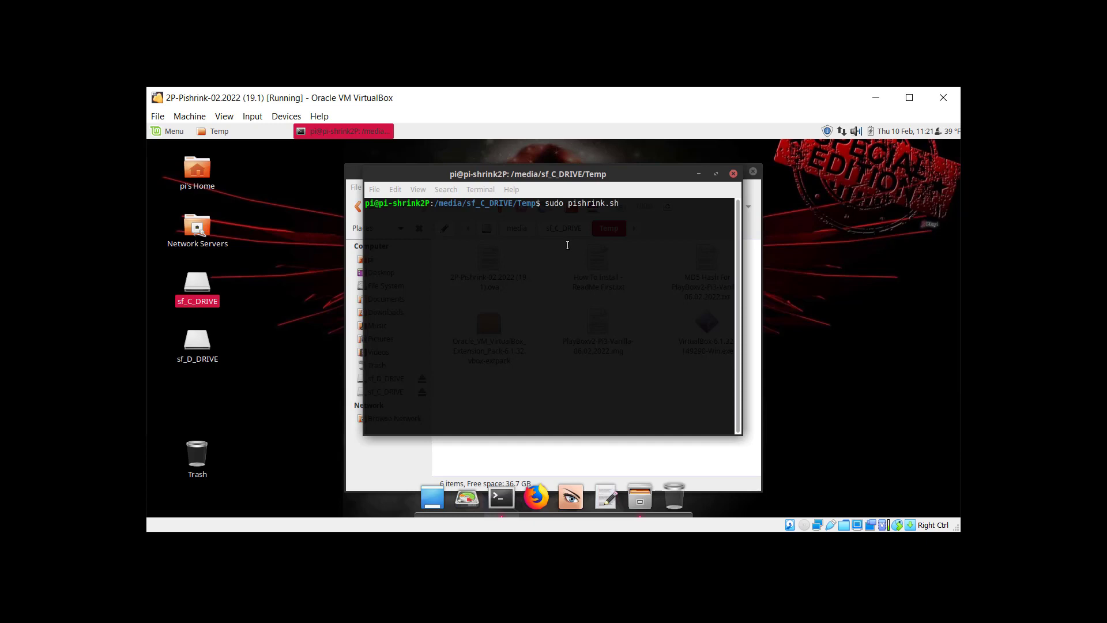
pyautogui.press('Tab')
pyautogui.press('Tab')
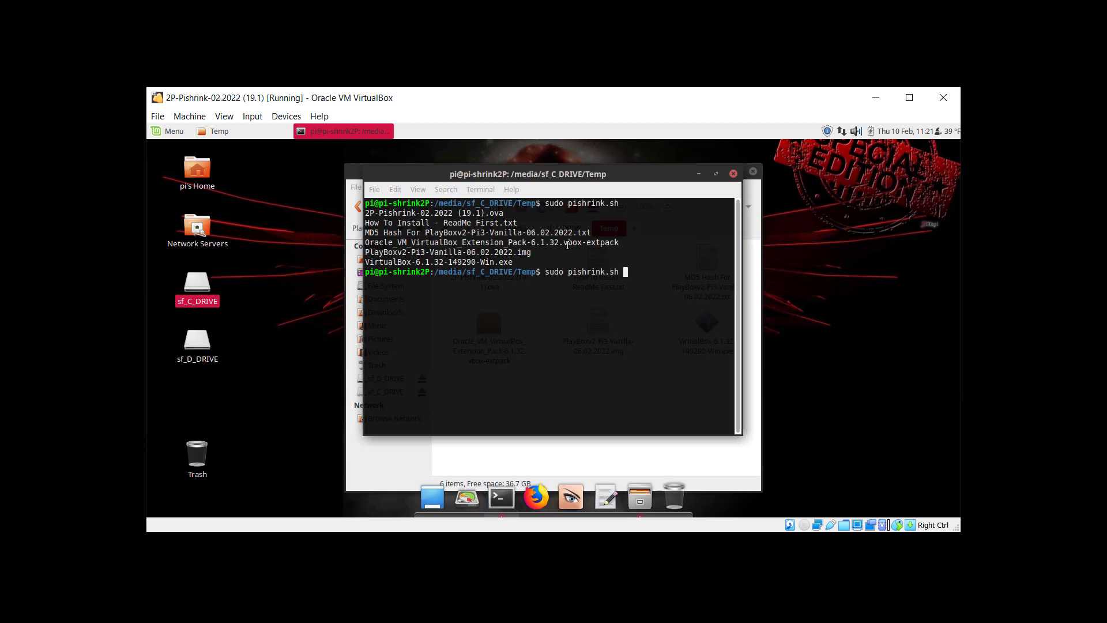
pyautogui.write('Pl')
pyautogui.press('Tab')
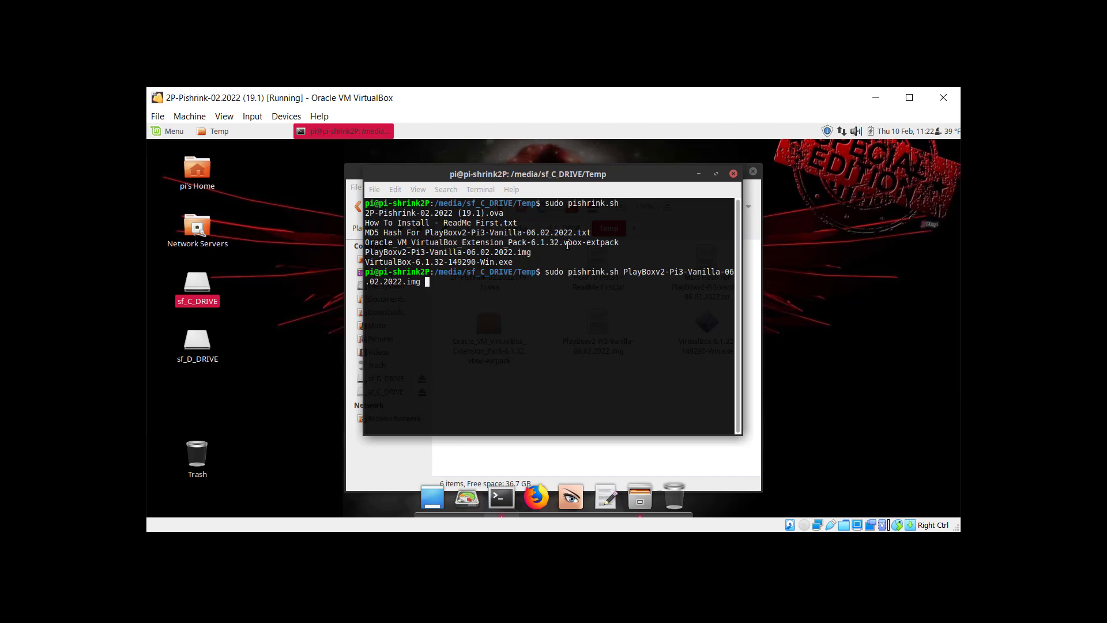
pyautogui.press('Return')
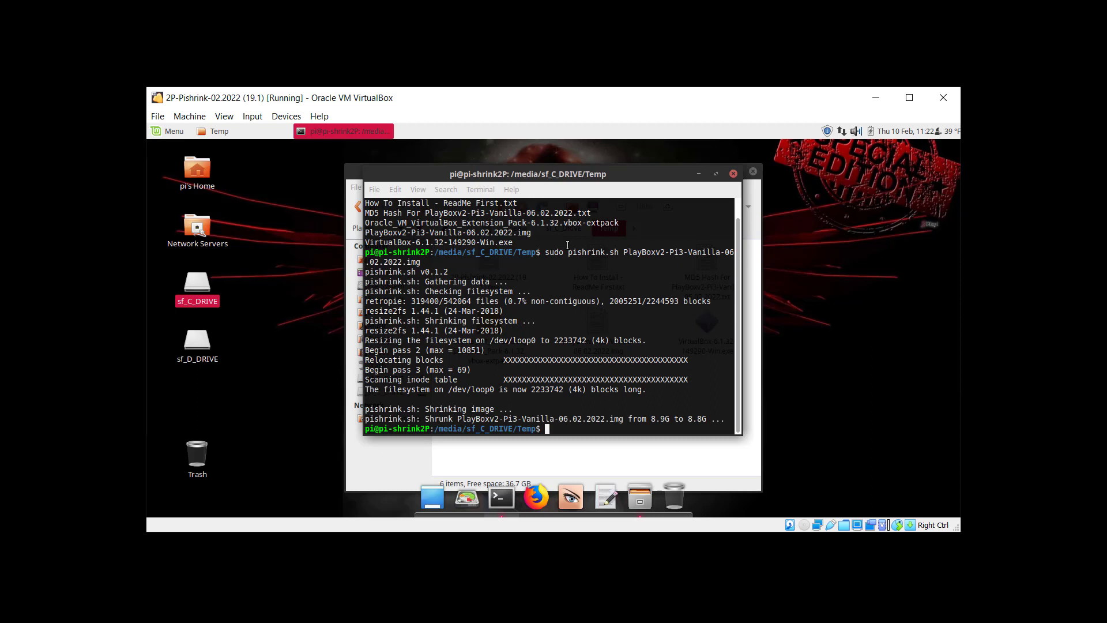
# Close the terminal, check the size of the processed PlayBoxv2-Pi3-Vanilla-06.02.2022.img and close the Temp folder window
pyautogui.click(733, 173)
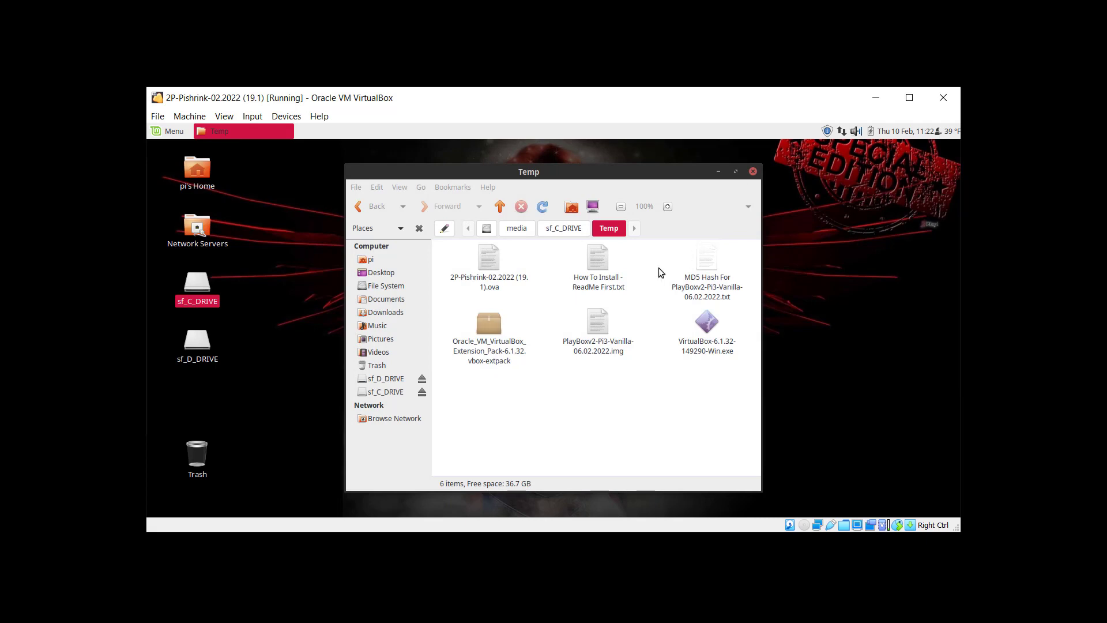
pyautogui.click(594, 324)
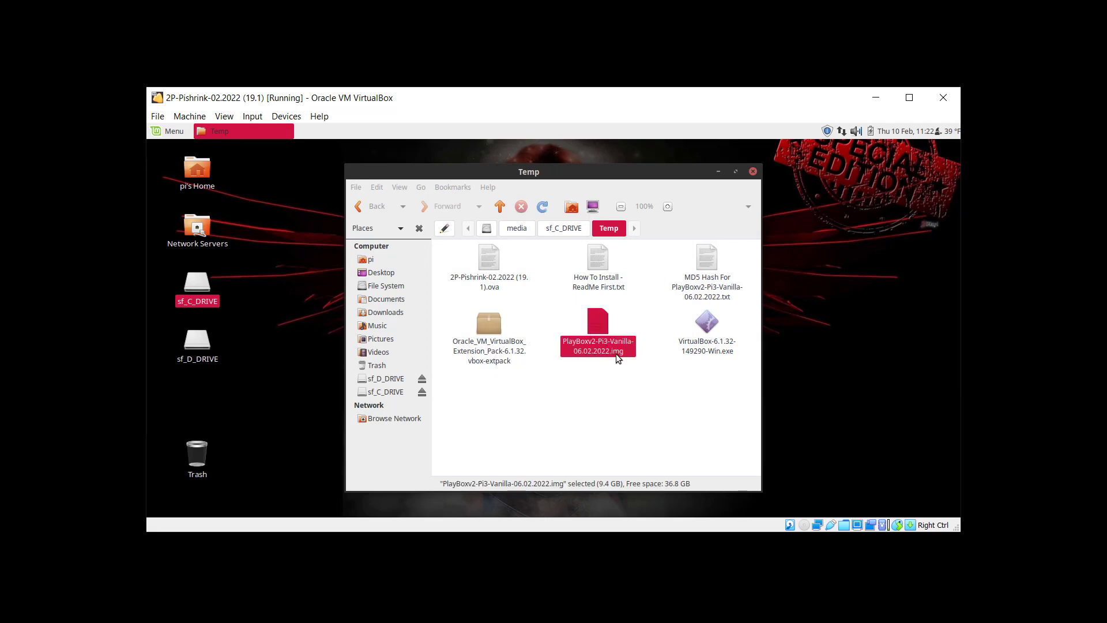
pyautogui.click(753, 173)
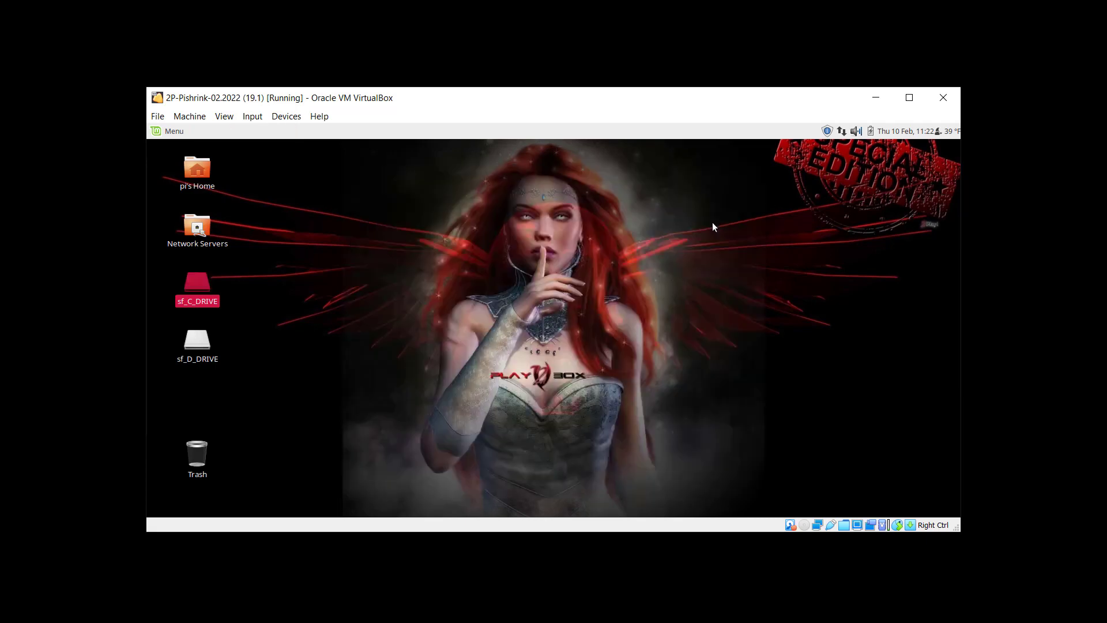
# Quit the guest desktop session and shut down the virtual machine
pyautogui.click(162, 132)
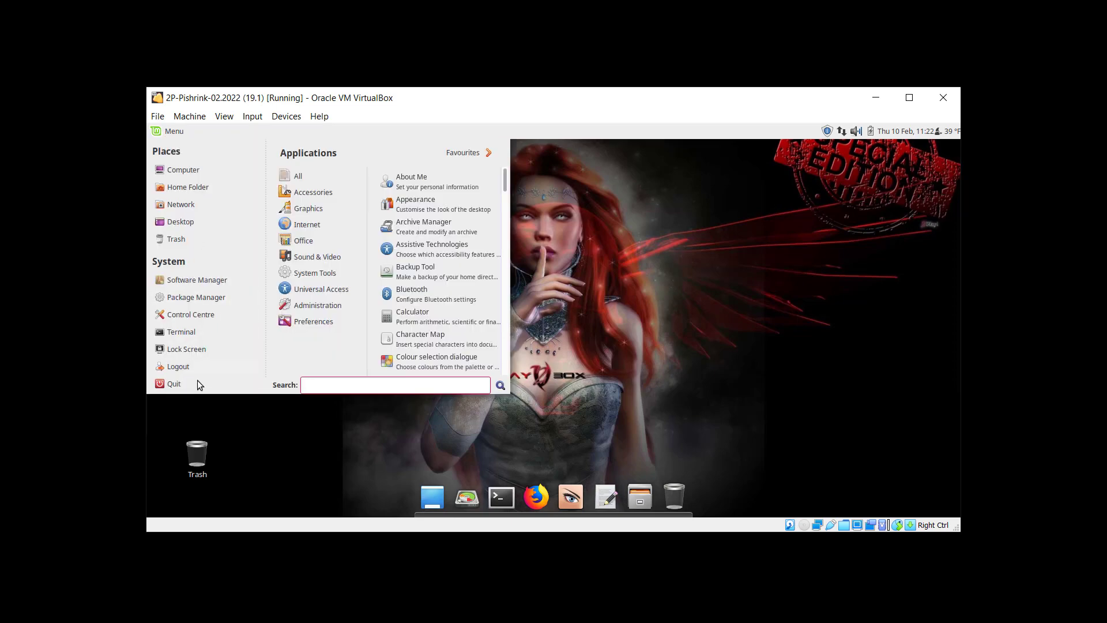
pyautogui.click(174, 384)
pyautogui.click(621, 378)
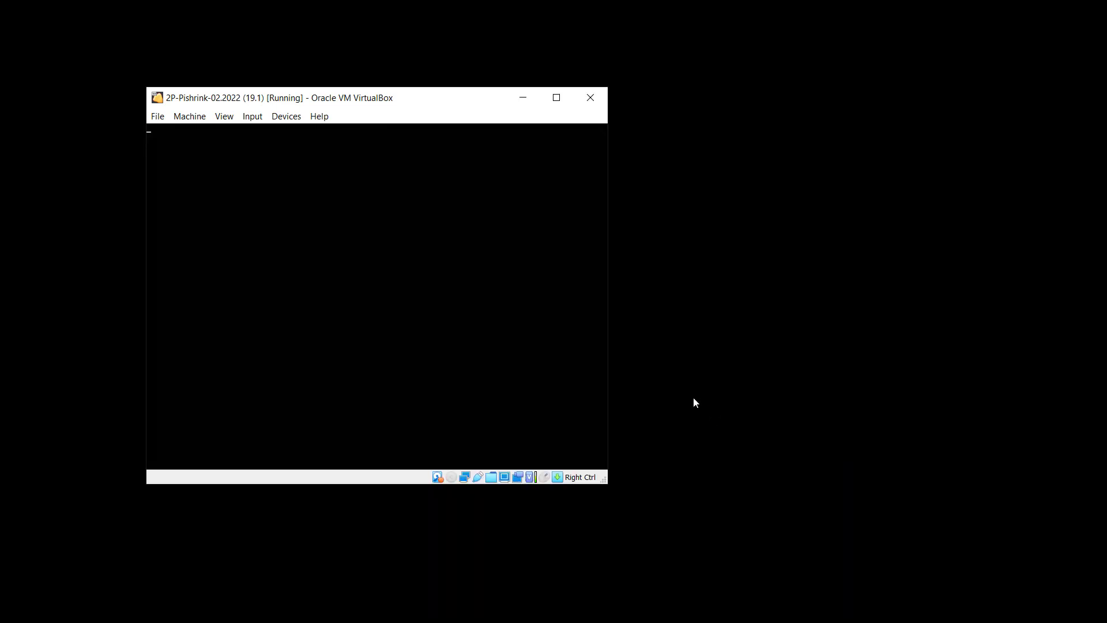